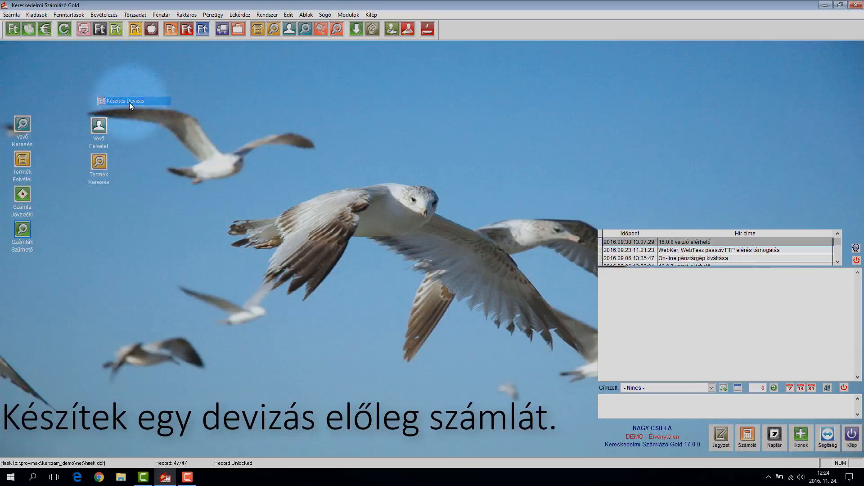
Select FARMer Bt. as the advance invoice's customer and accept the Készpénz payment method and the 2016.11.24 issue and fulfilment dates
{"action": "type", "text": "f"}
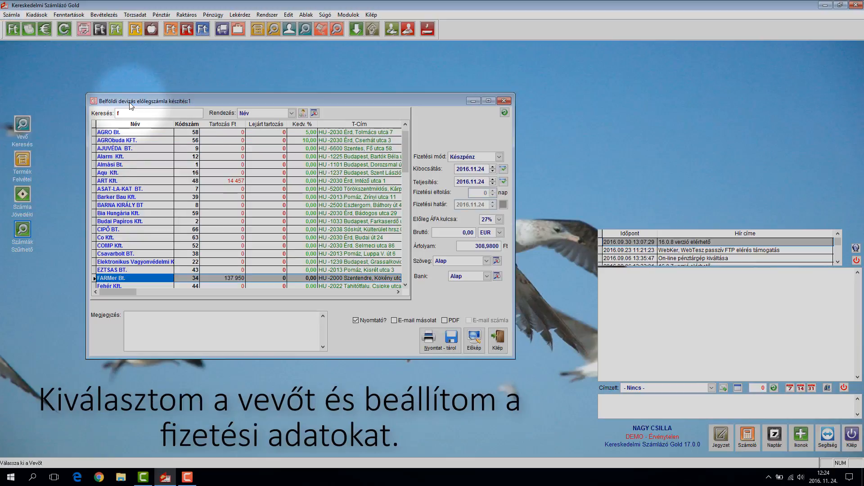
{"action": "key", "text": "Return"}
{"action": "key", "text": "Return"}
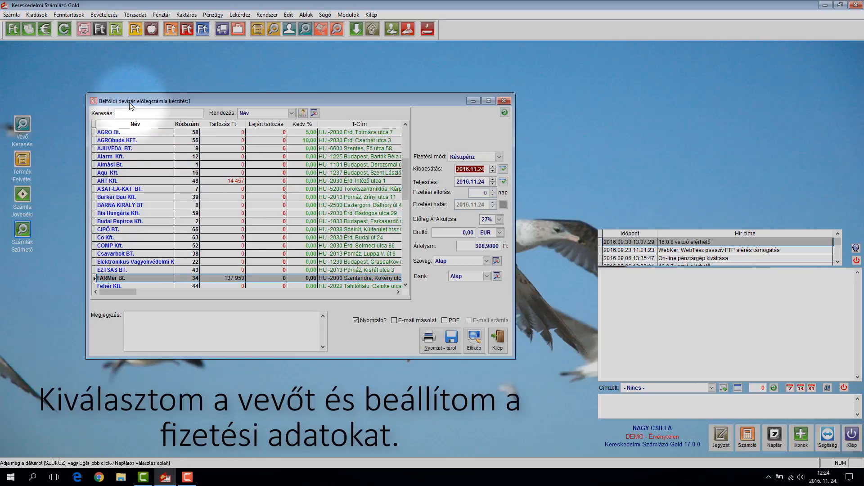
{"action": "key", "text": "Return"}
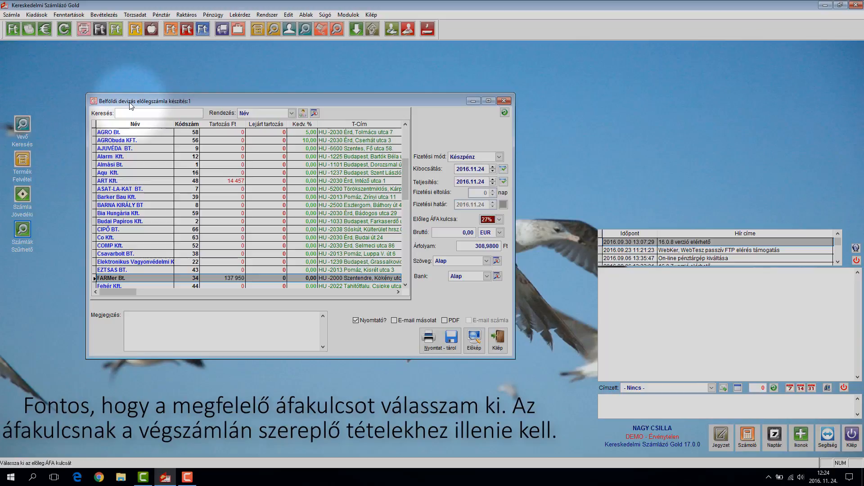
Set the advance's VAT key (Előleg ÁFA kulcsa) to EUEX, EU belüli export
{"action": "left_click", "coordinate": [499, 220]}
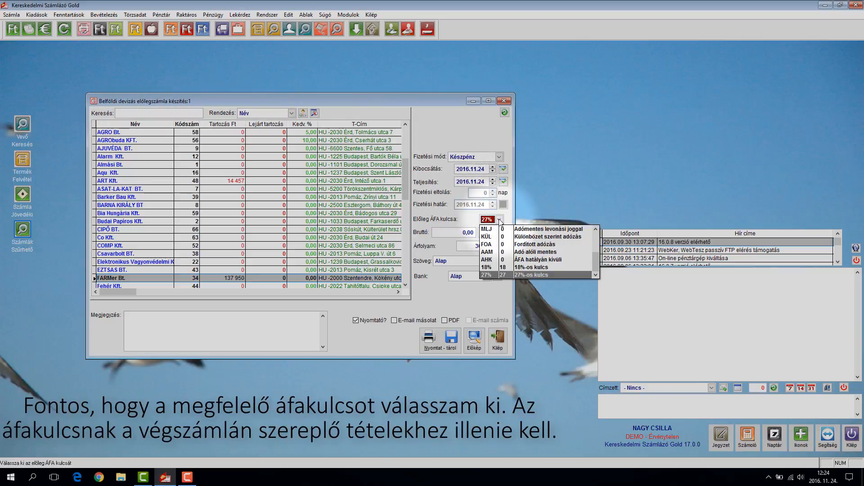
{"action": "key", "text": "Up"}
{"action": "key", "text": "Up"}
{"action": "key", "text": "Up"}
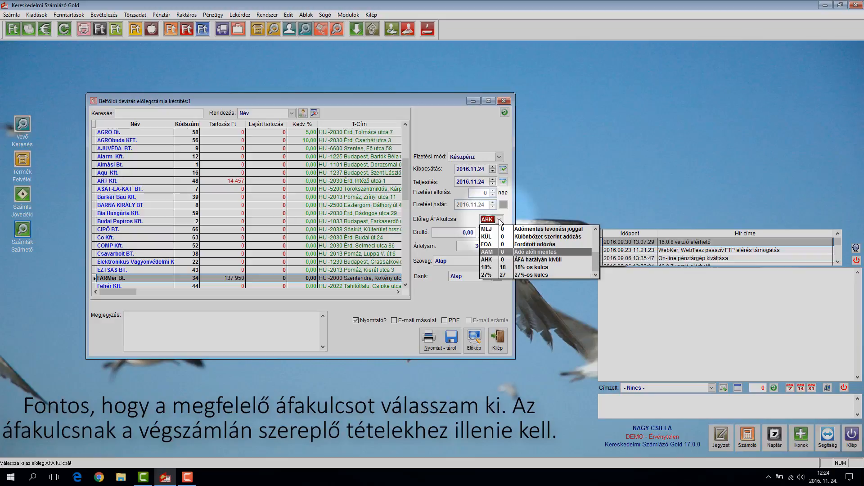
{"action": "key", "text": "Up"}
{"action": "key", "text": "Up"}
{"action": "key", "text": "Up"}
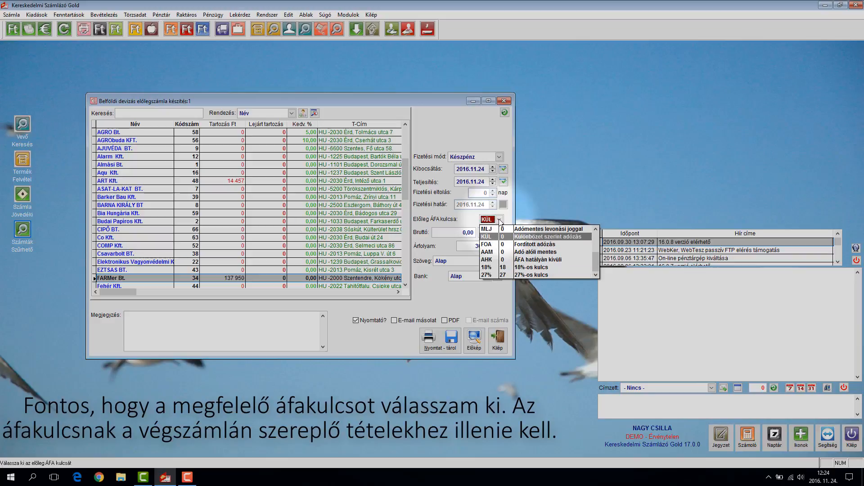
{"action": "key", "text": "Up"}
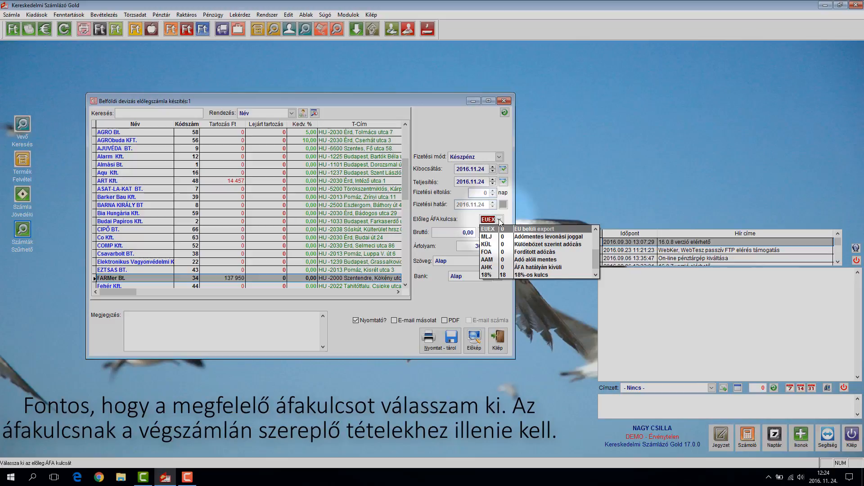
{"action": "key", "text": "Up"}
{"action": "key", "text": "Up"}
{"action": "key", "text": "Up"}
{"action": "key", "text": "Up"}
{"action": "key", "text": "Up"}
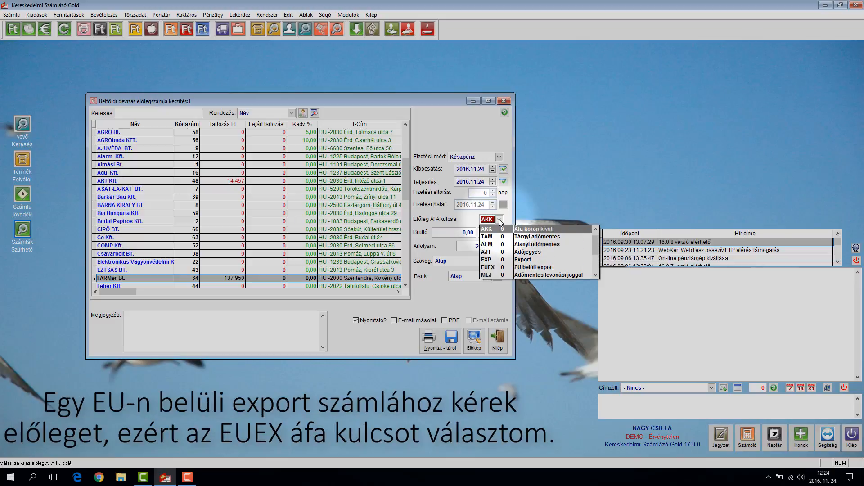
{"action": "key", "text": "Up"}
{"action": "key", "text": "Down"}
{"action": "key", "text": "Down"}
{"action": "key", "text": "Down"}
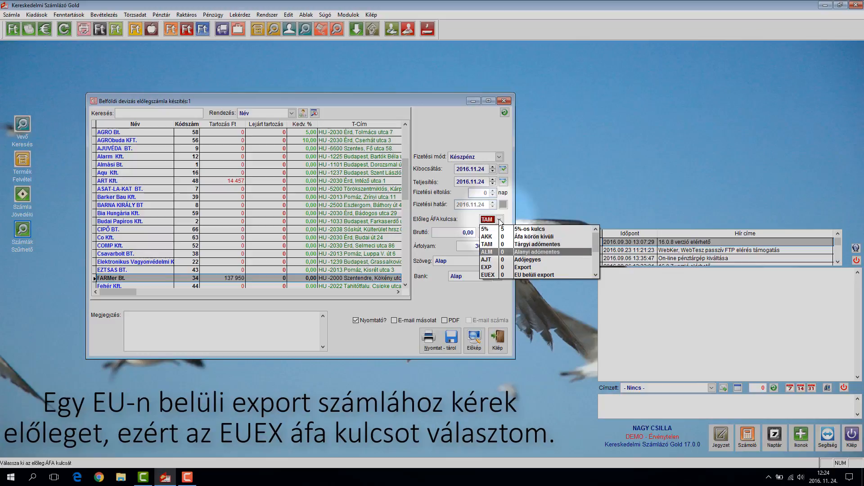
{"action": "key", "text": "Down"}
{"action": "key", "text": "Down"}
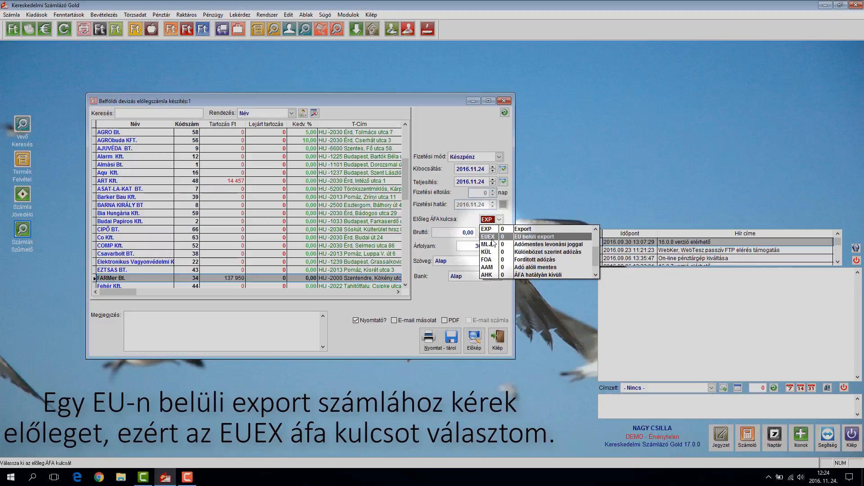
{"action": "left_click", "coordinate": [488, 237]}
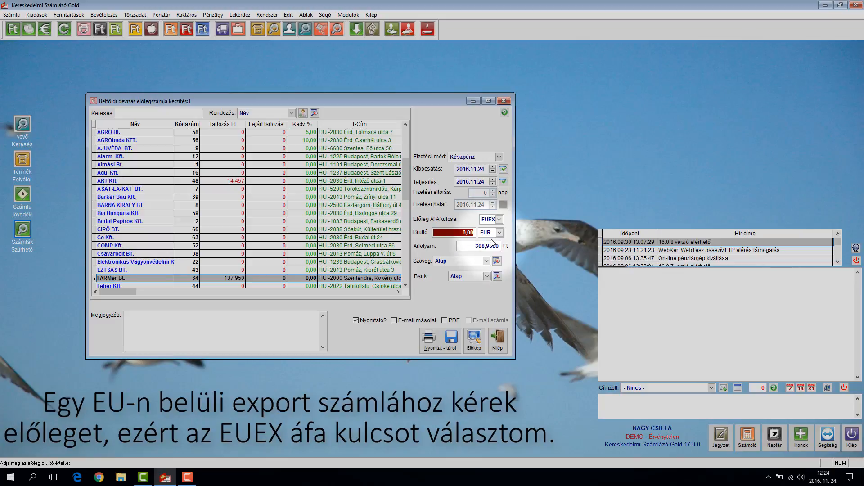
Set the gross advance to 50 EUR, accept the exchange rate and add a Hungarian note that it is based on the customer's numbered order
{"action": "type", "text": "5"}
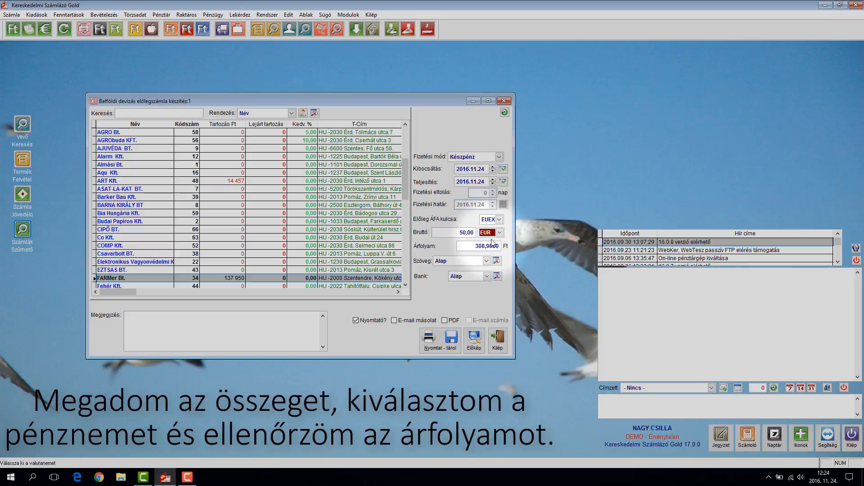
{"action": "key", "text": "Tab"}
{"action": "key", "text": "Tab"}
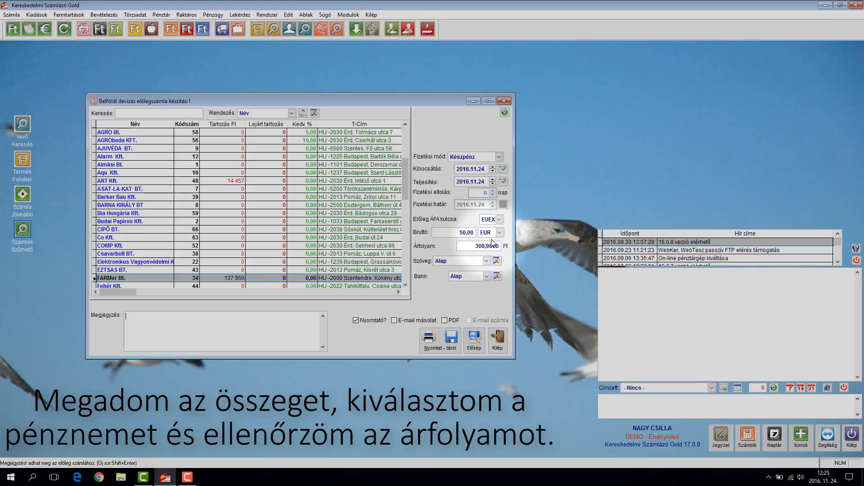
{"action": "type", "text": "A 2016/15-ös rendelés alapján."}
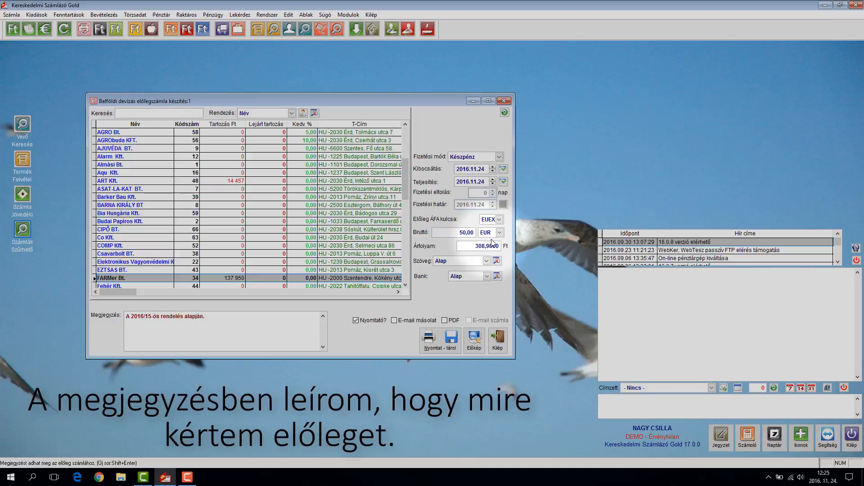
Preview the advance invoice, close the preview and store the invoice, cancelling the paper printout
{"action": "left_click", "coordinate": [470, 334]}
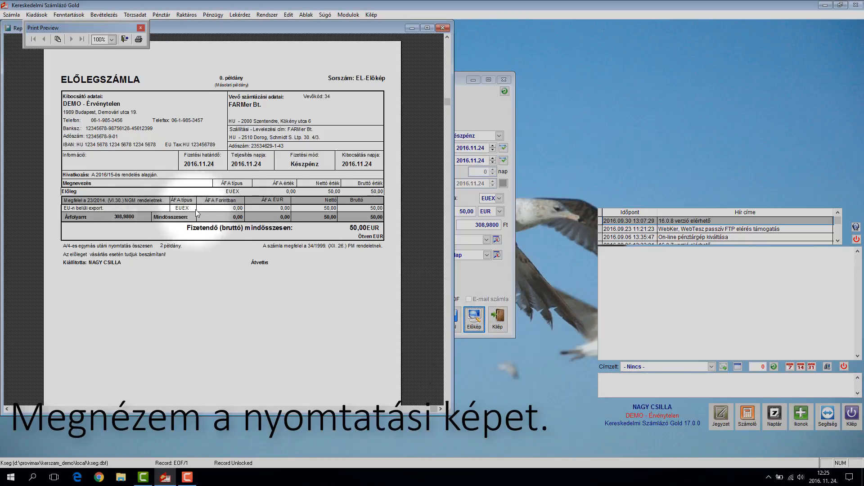
{"action": "left_click", "coordinate": [124, 40]}
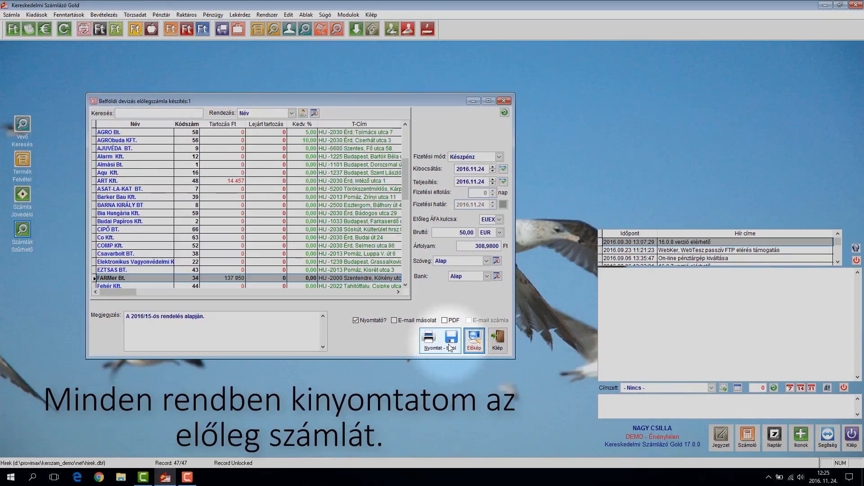
{"action": "left_click", "coordinate": [444, 345]}
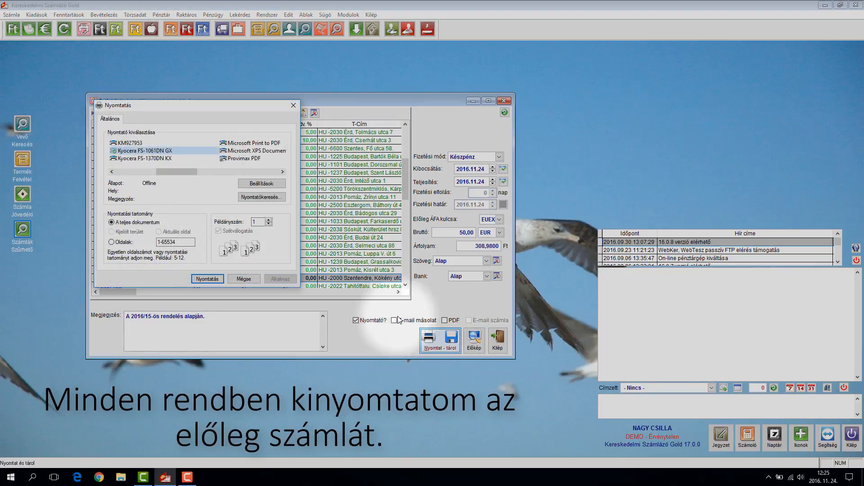
{"action": "left_click", "coordinate": [248, 282]}
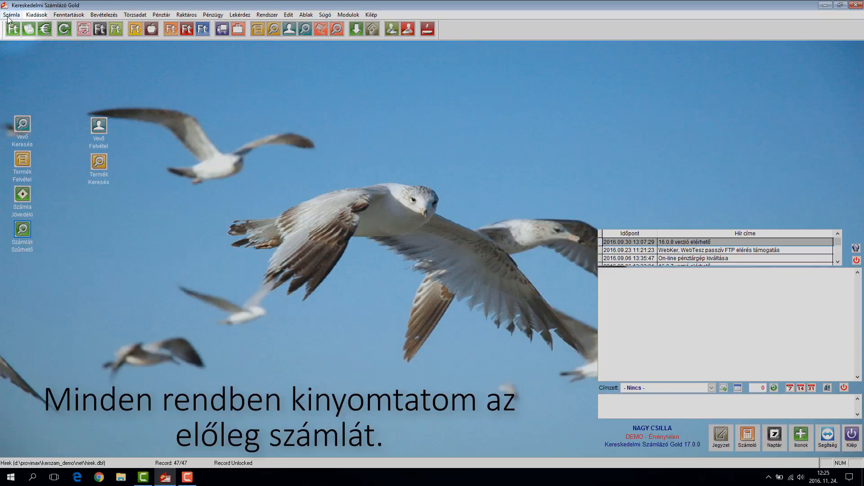
Record the cash receipt of FARMer Bt.'s 50 EUR advance invoice in the cash desk, cancel the printout and close the receipt window
{"action": "left_click", "coordinate": [161, 16]}
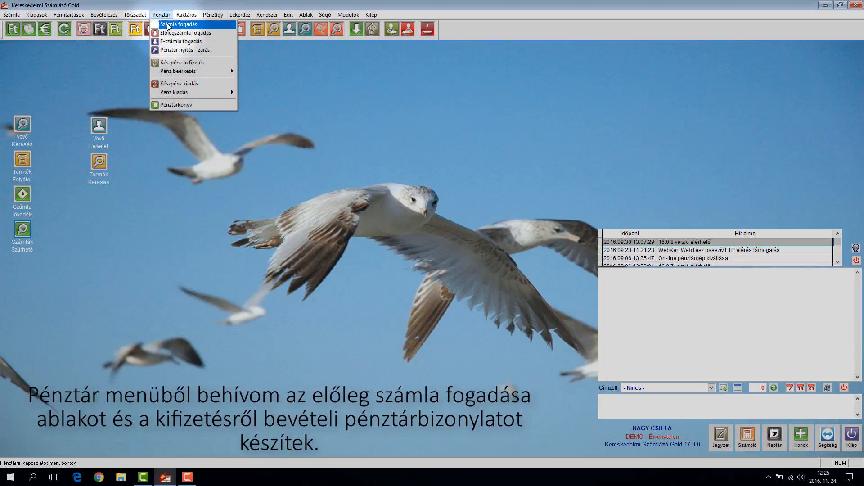
{"action": "left_click", "coordinate": [173, 33]}
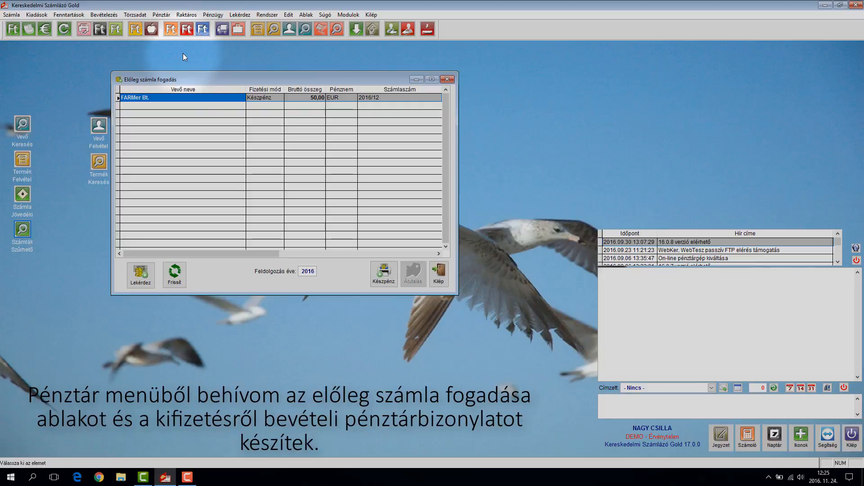
{"action": "left_click", "coordinate": [379, 282]}
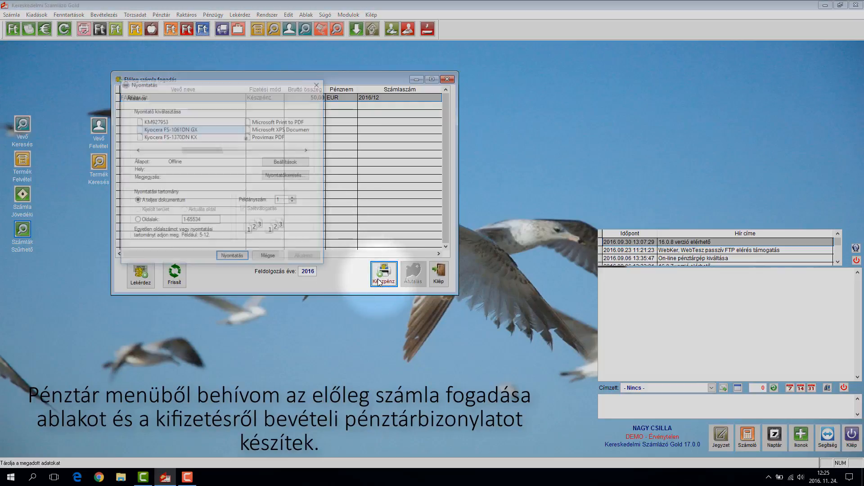
{"action": "left_click", "coordinate": [275, 253]}
{"action": "left_click", "coordinate": [438, 274]}
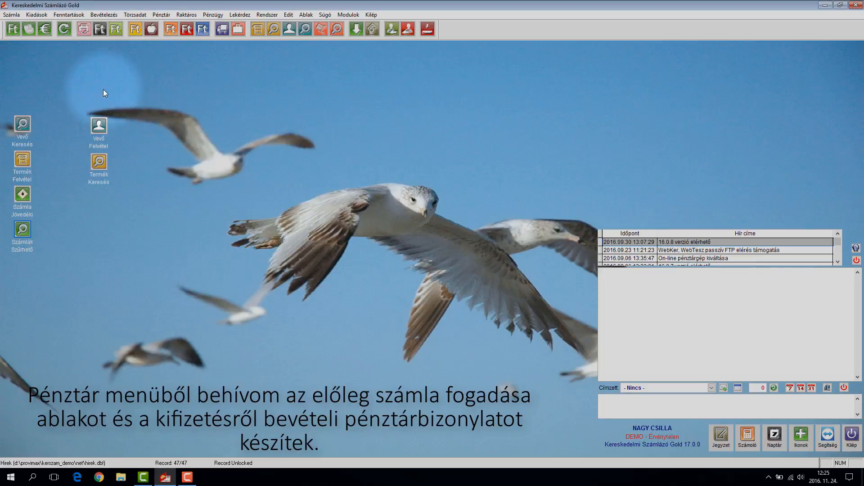
Start a final invoice from FARMer Bt.'s order using the filterable order selection, testing that its items can be issued before accepting it
{"action": "left_click", "coordinate": [11, 14]}
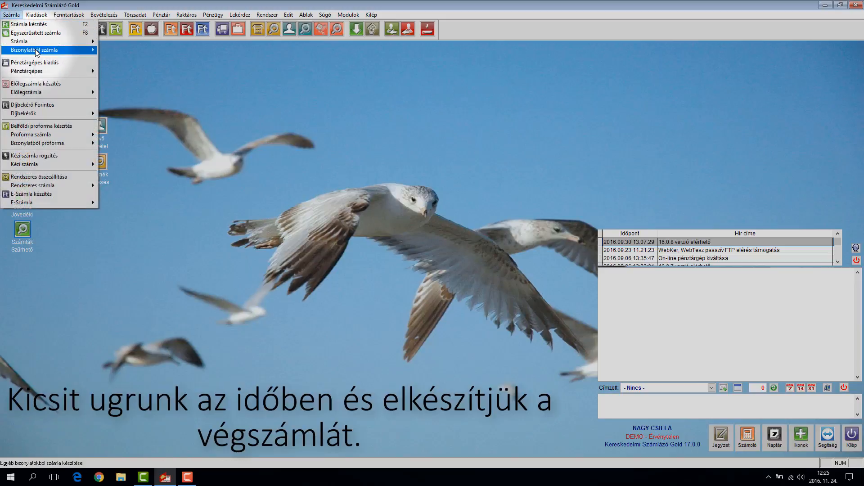
{"action": "mouse_move", "coordinate": [37, 53]}
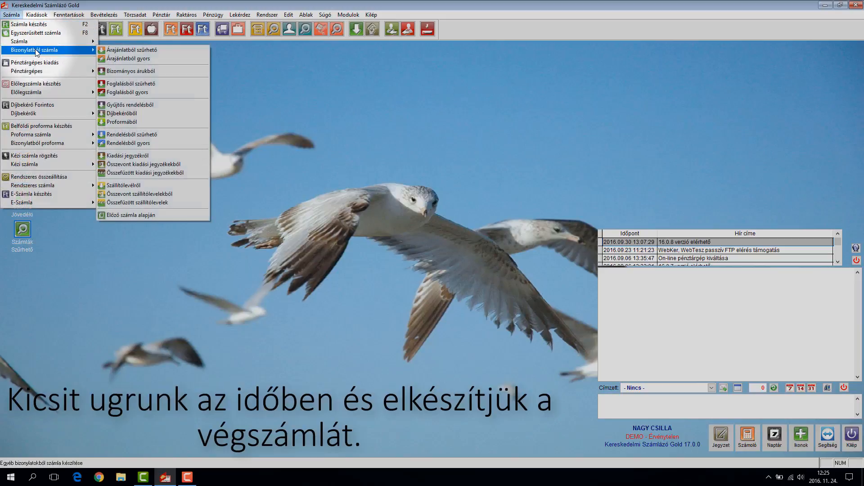
{"action": "left_click", "coordinate": [136, 135]}
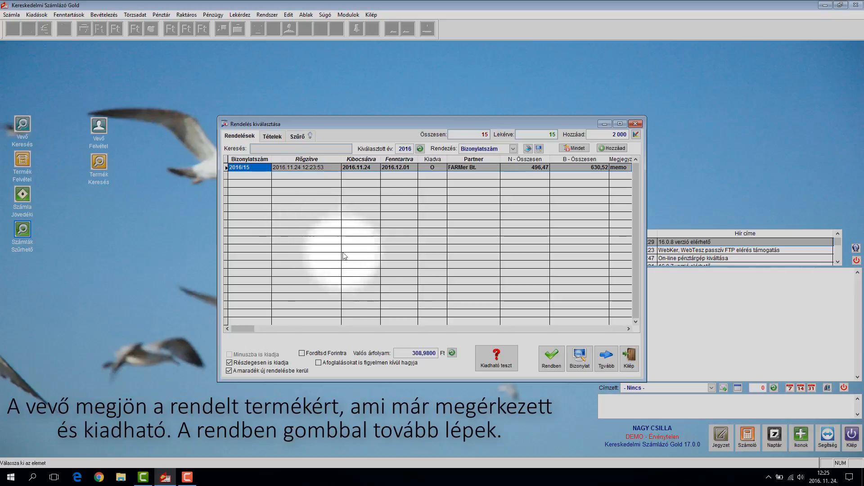
{"action": "left_click", "coordinate": [497, 358]}
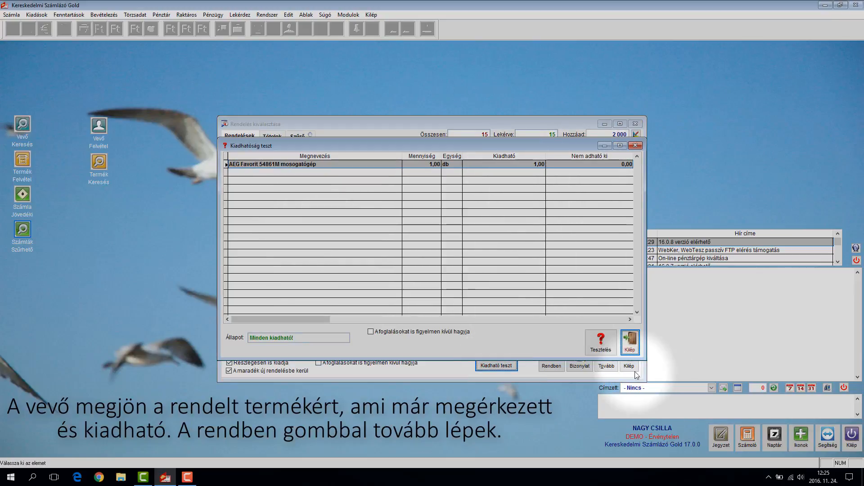
{"action": "left_click", "coordinate": [628, 348]}
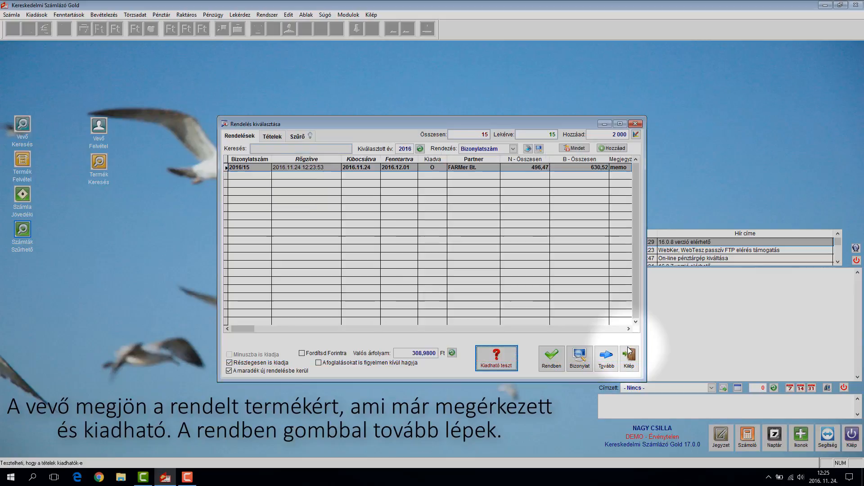
{"action": "left_click", "coordinate": [552, 353]}
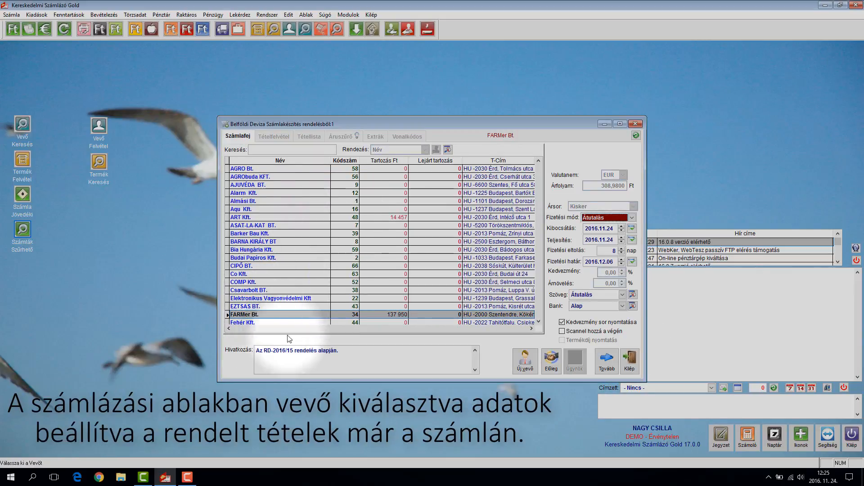
Check the invoice's reference text and apply FARMer Bt.'s 50 EUR advance invoice from 2016 to the final invoice
{"action": "left_click_drag", "start_coordinate": [341, 353], "coordinate": [254, 351]}
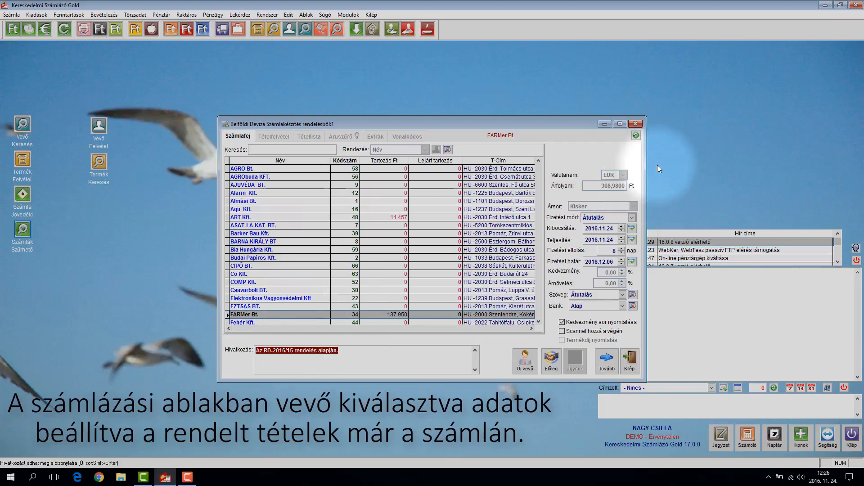
{"action": "left_click", "coordinate": [604, 362]}
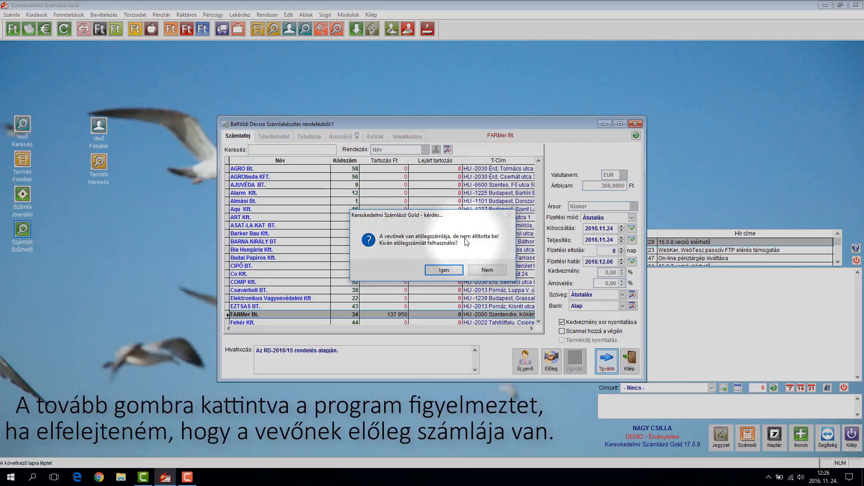
{"action": "left_click", "coordinate": [439, 271]}
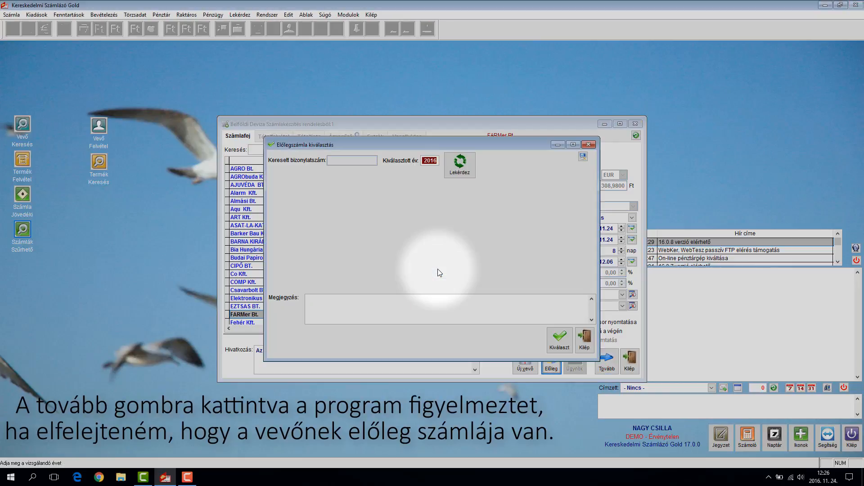
{"action": "left_click", "coordinate": [460, 166]}
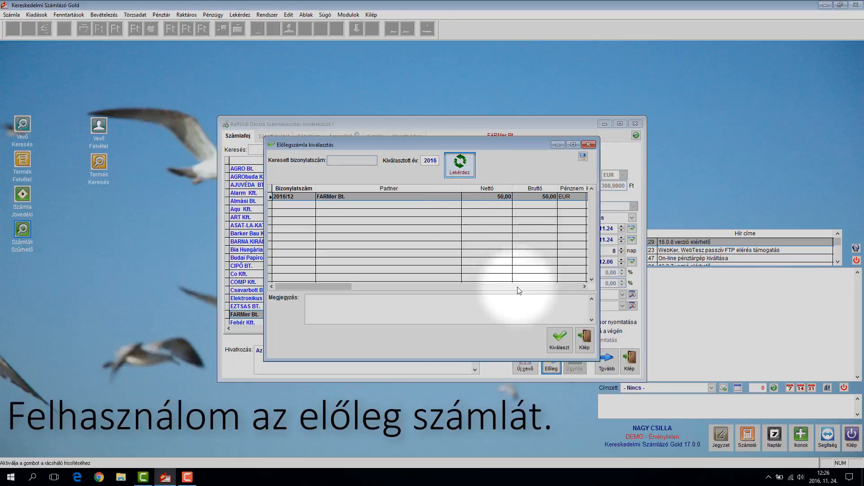
{"action": "left_click", "coordinate": [560, 340]}
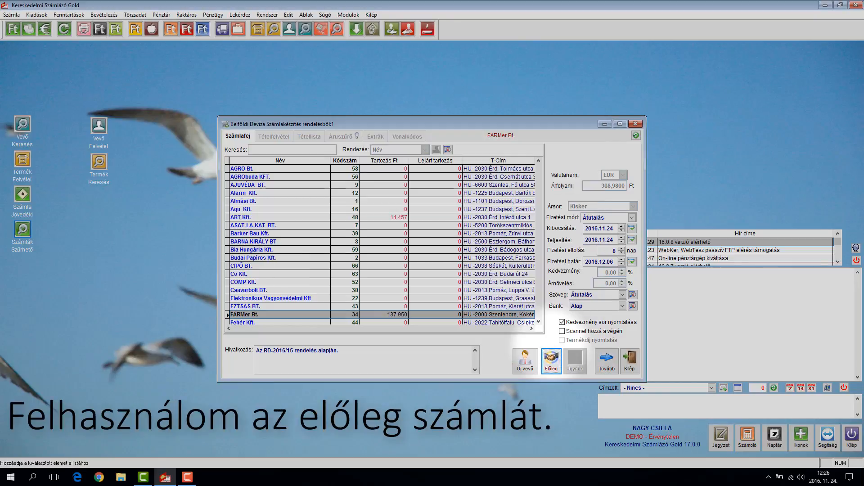
Proceed to the final invoice's item entry, preview the invoice with the credited advance and close the preview
{"action": "left_click", "coordinate": [606, 360]}
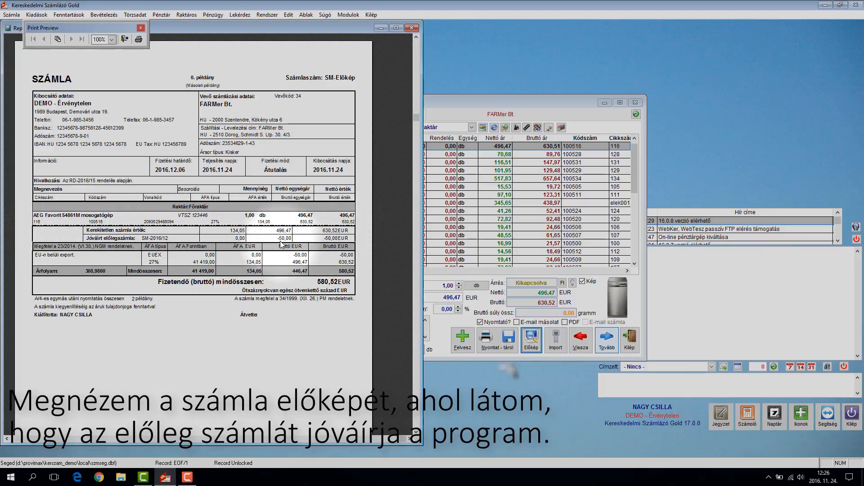
{"action": "left_click", "coordinate": [125, 39]}
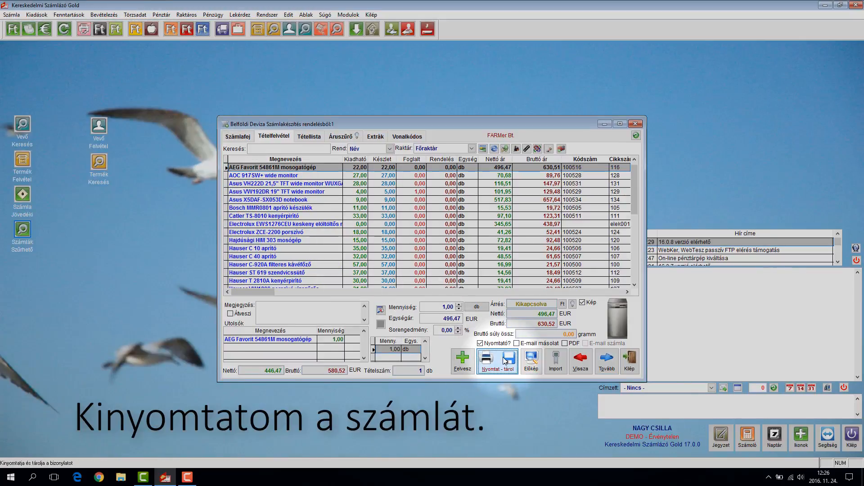
Print and store FARMer Bt.'s final invoice and cancel the physical printout
{"action": "left_click", "coordinate": [487, 359]}
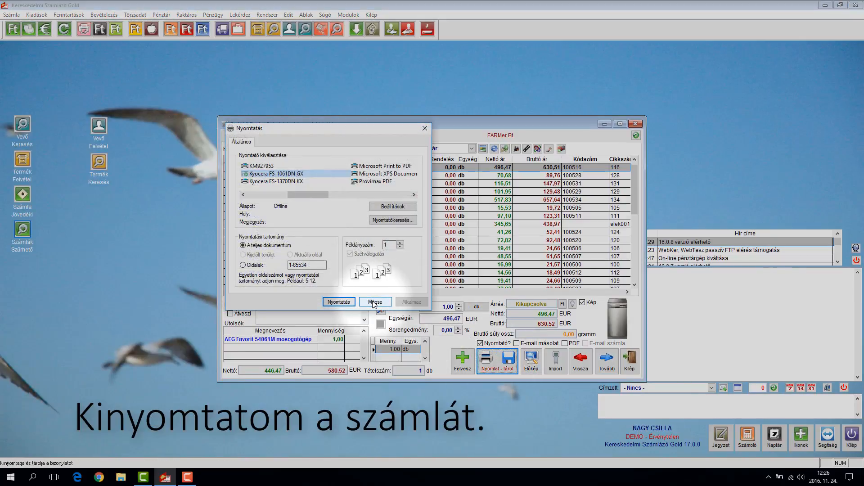
{"action": "left_click", "coordinate": [374, 302]}
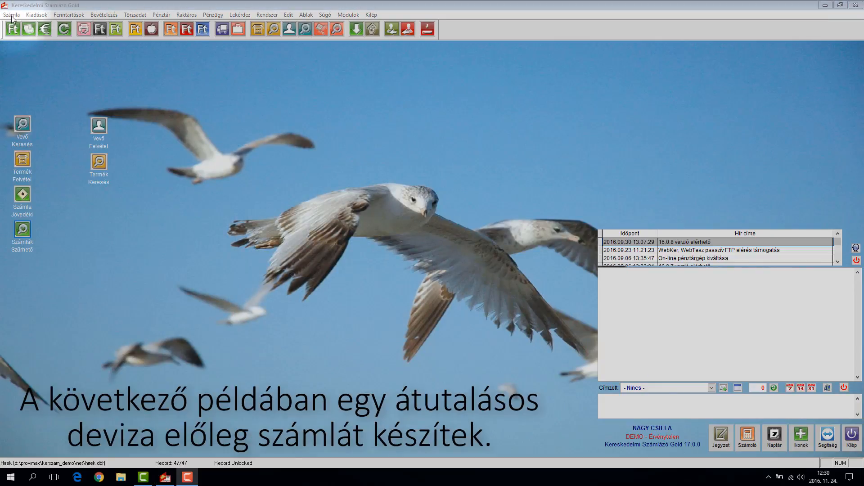
Start a foreign-currency advance invoice and choose Elektronikus Vagyonvédelmi Kft as the customer
{"action": "left_click", "coordinate": [11, 15]}
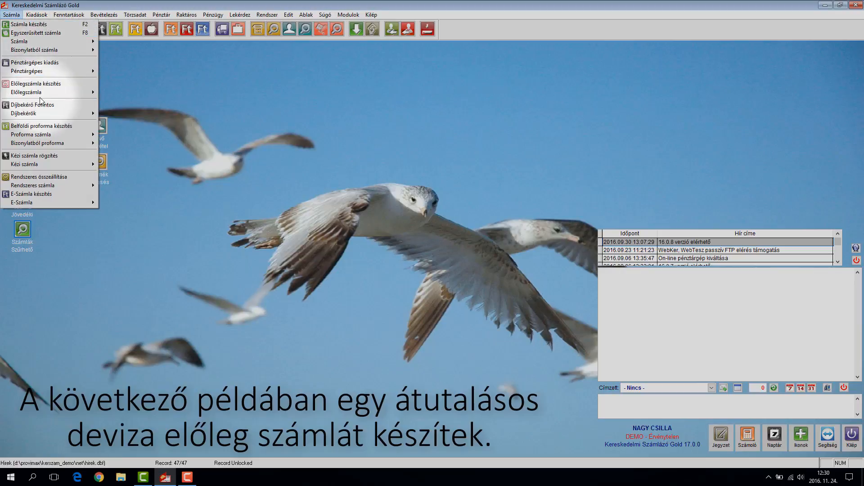
{"action": "mouse_move", "coordinate": [27, 92]}
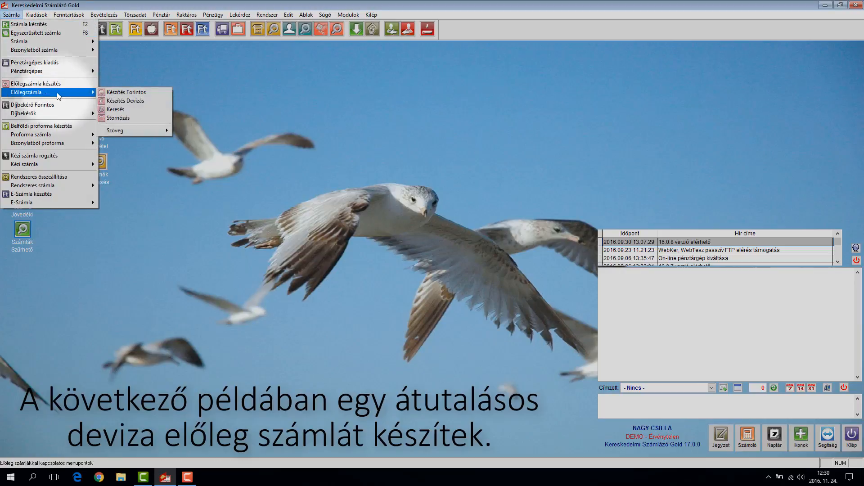
{"action": "left_click", "coordinate": [124, 101]}
{"action": "type", "text": "e"}
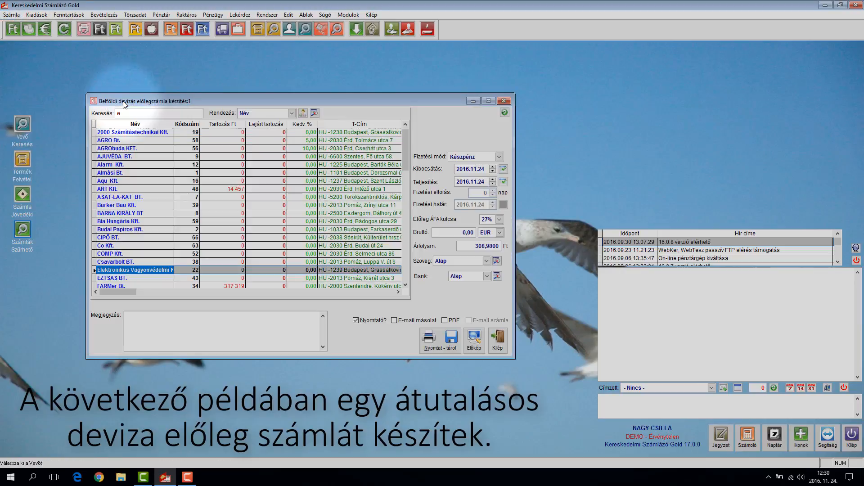
{"action": "key", "text": "Return"}
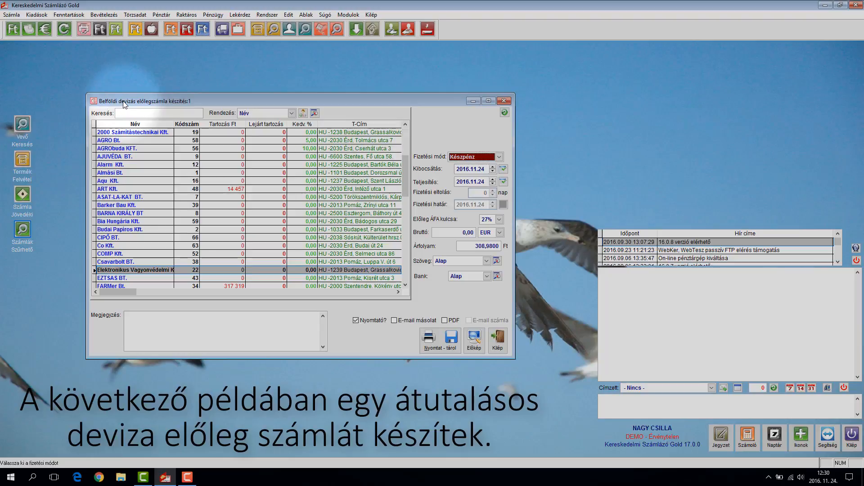
Set the advance invoice's payment method to Átutalás and its gross amount to 100 EUR, and store the invoice
{"action": "left_click", "coordinate": [472, 233]}
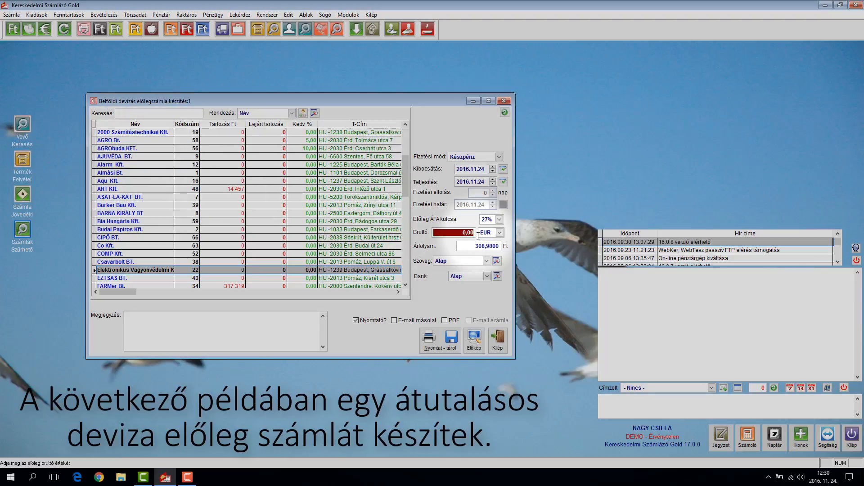
{"action": "left_click", "coordinate": [477, 159]}
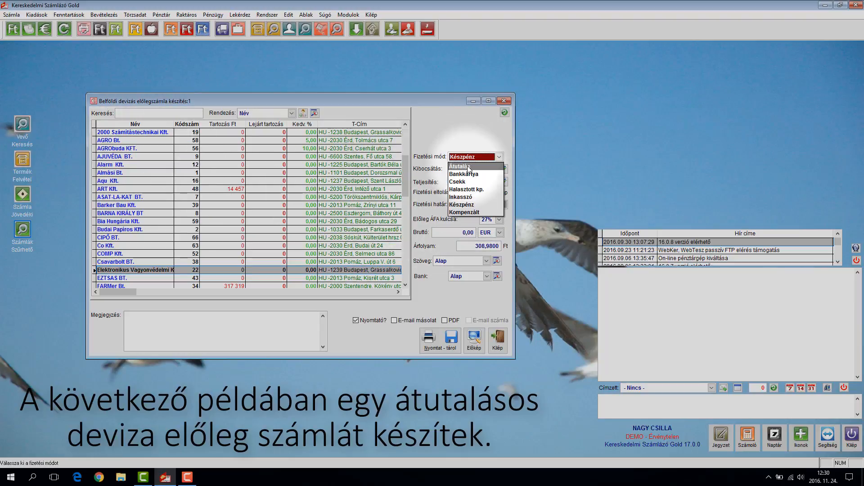
{"action": "left_click", "coordinate": [460, 166]}
{"action": "left_click", "coordinate": [454, 232]}
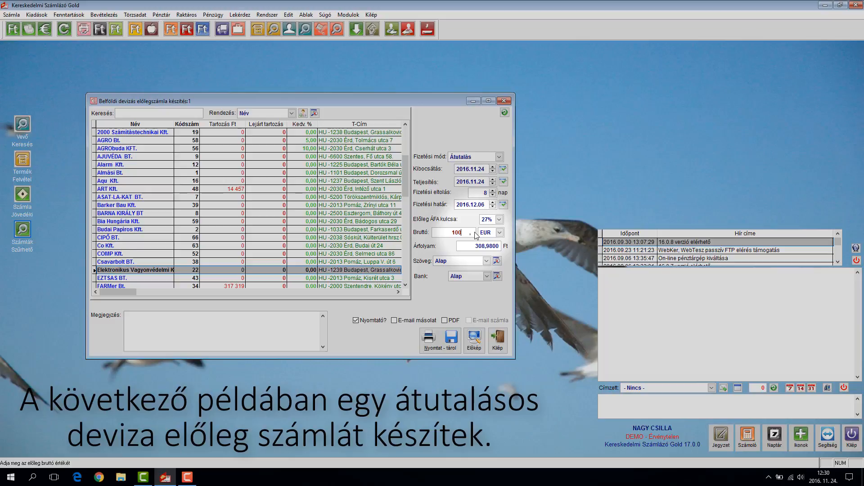
{"action": "left_click", "coordinate": [443, 346]}
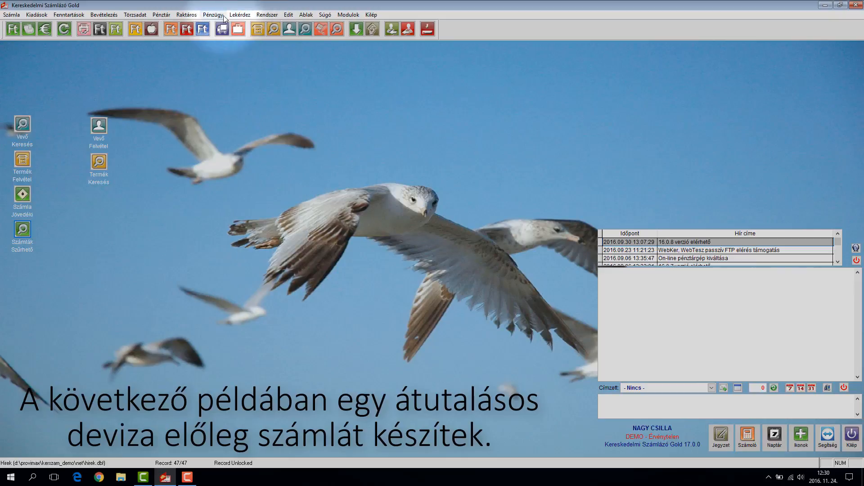
Try to use the unpaid advance invoice on a domestic foreign-currency invoice for Elektronikus Vagyonvédelmi Kft, and leave the selection
{"action": "left_click", "coordinate": [16, 15]}
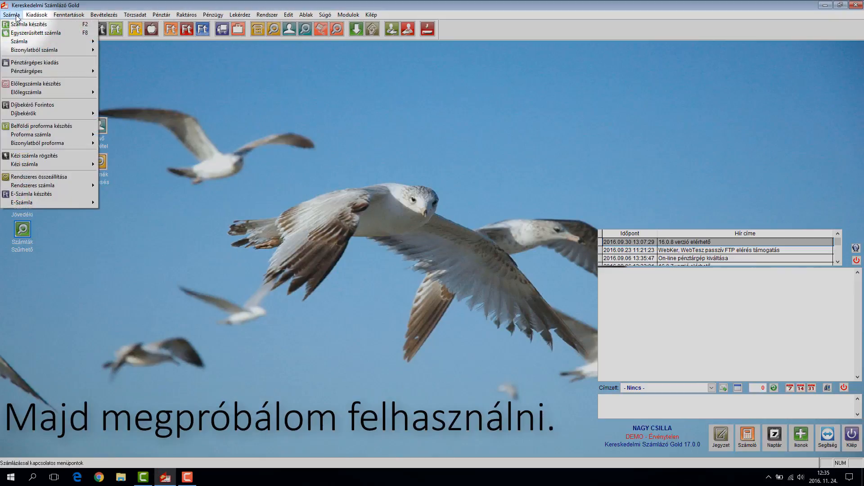
{"action": "mouse_move", "coordinate": [27, 41]}
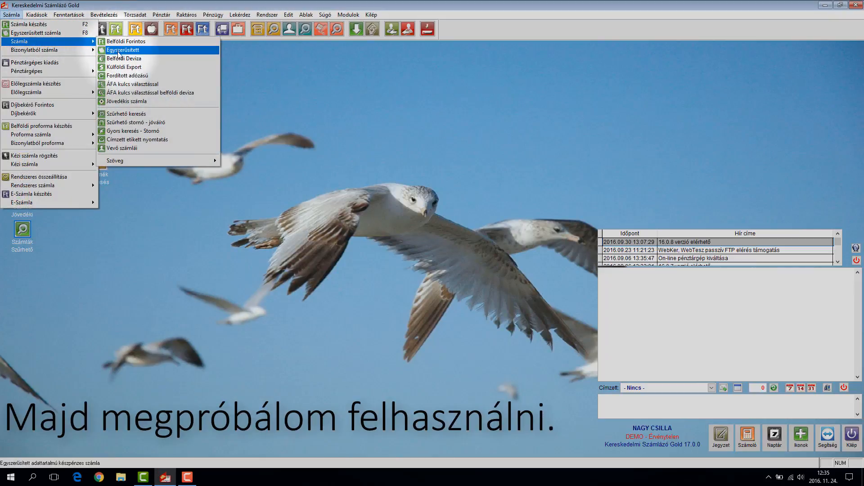
{"action": "left_click", "coordinate": [118, 57]}
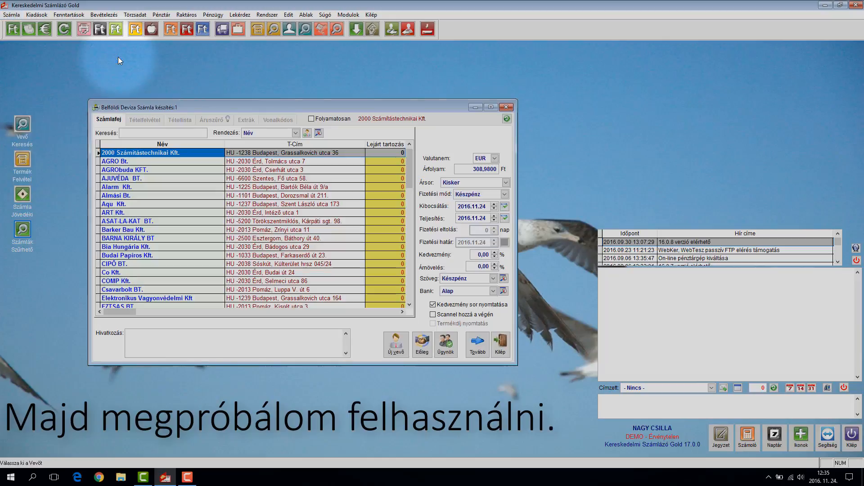
{"action": "type", "text": "e"}
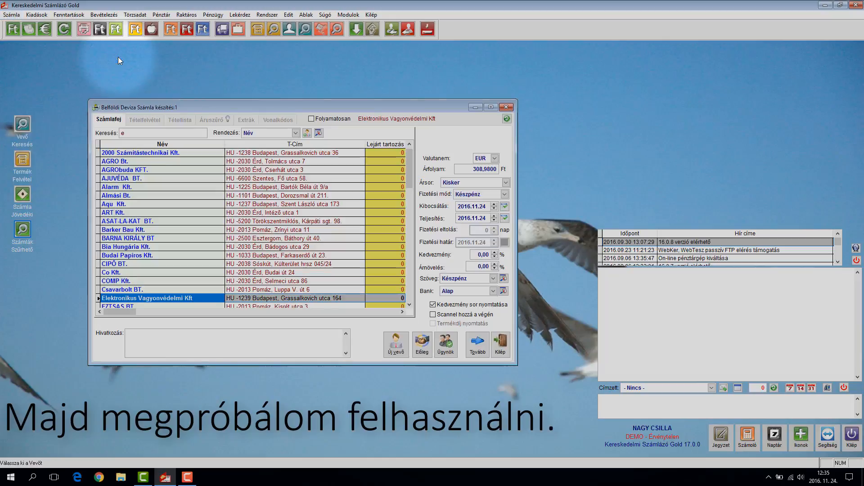
{"action": "left_click", "coordinate": [478, 343]}
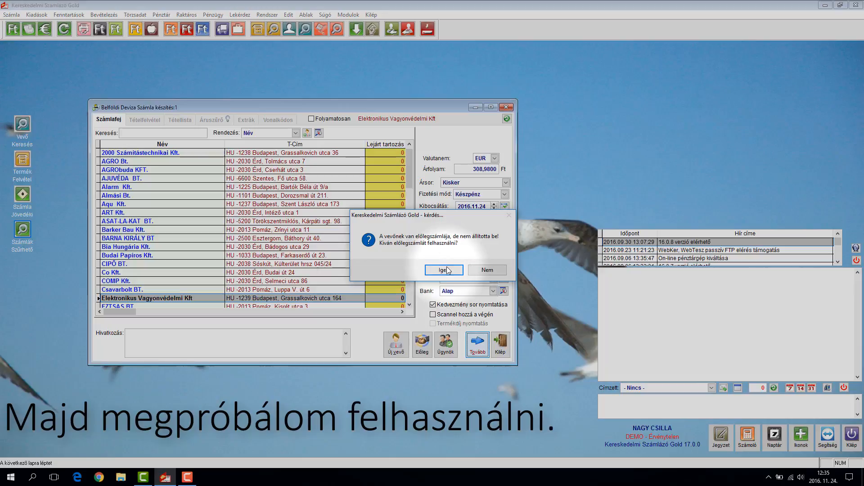
{"action": "left_click", "coordinate": [444, 270]}
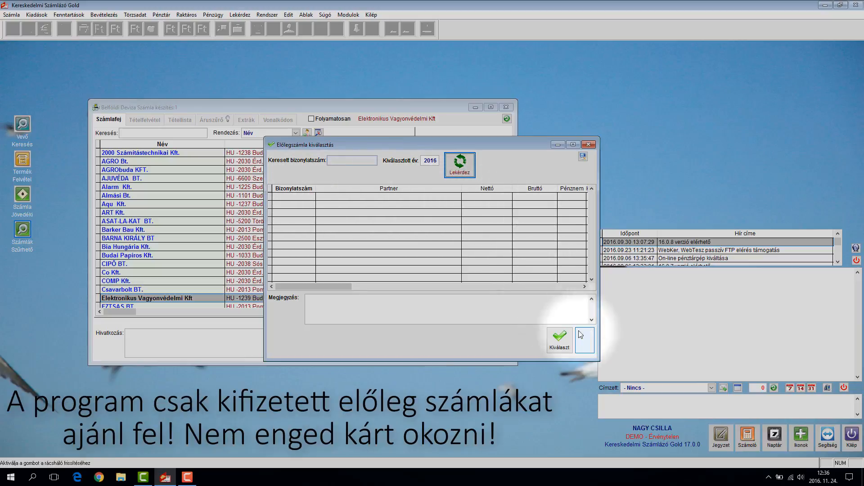
{"action": "left_click", "coordinate": [585, 342]}
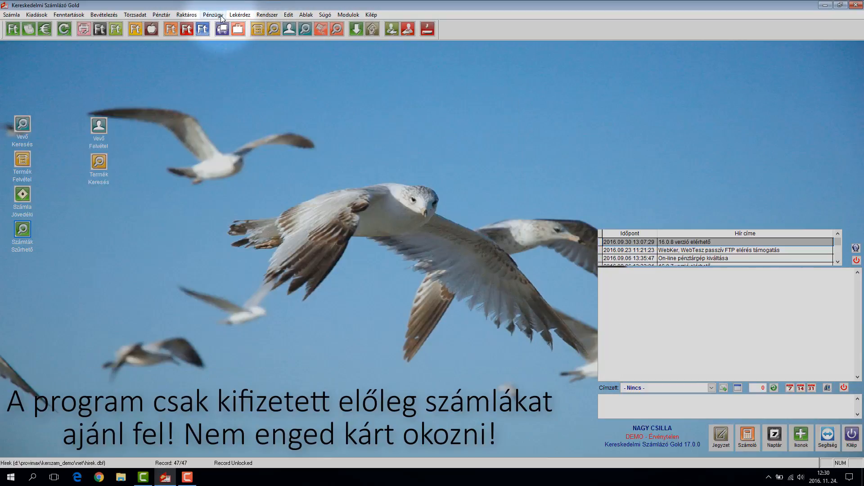
Book the incoming 100 EUR bank transfer for Elektronikus Vagyonvédelmi Kft's advance invoice and close the transfer booking window
{"action": "left_click", "coordinate": [214, 15]}
{"action": "mouse_move", "coordinate": [223, 26]}
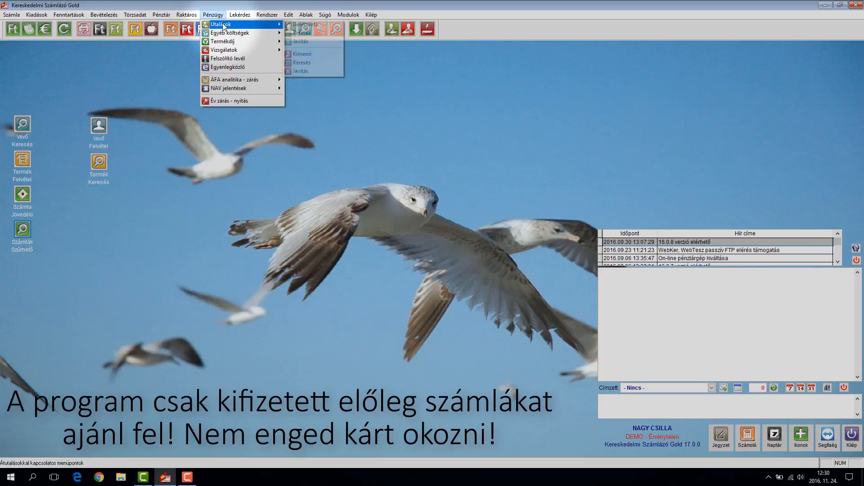
{"action": "left_click", "coordinate": [301, 24]}
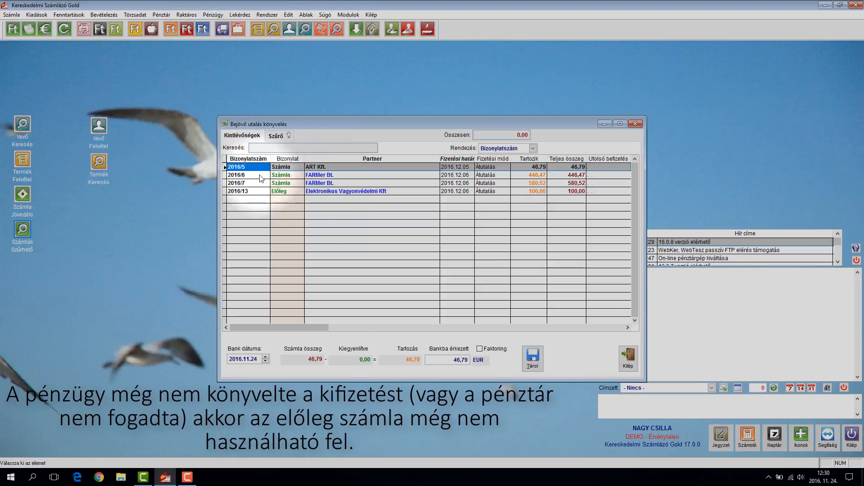
{"action": "left_click", "coordinate": [252, 191]}
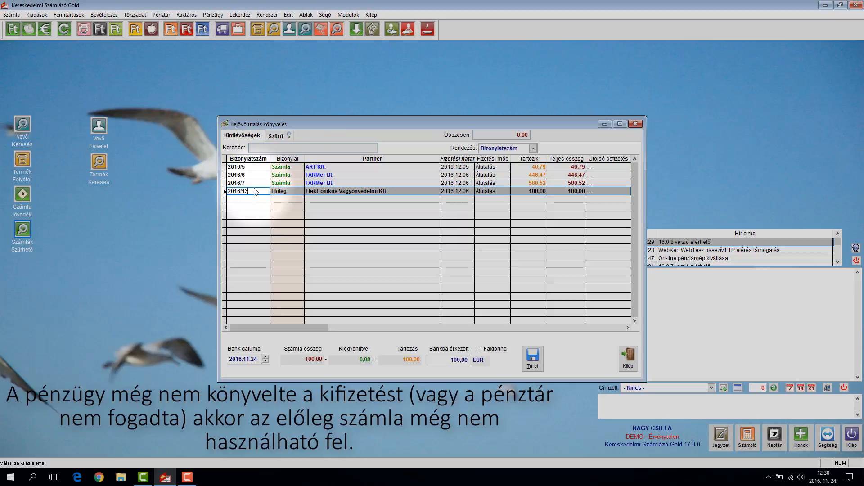
{"action": "double_click", "coordinate": [388, 191]}
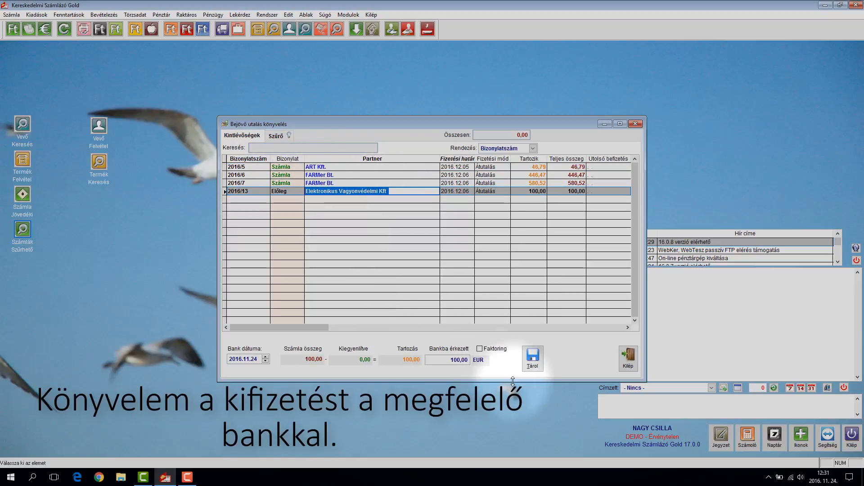
{"action": "left_click", "coordinate": [450, 360]}
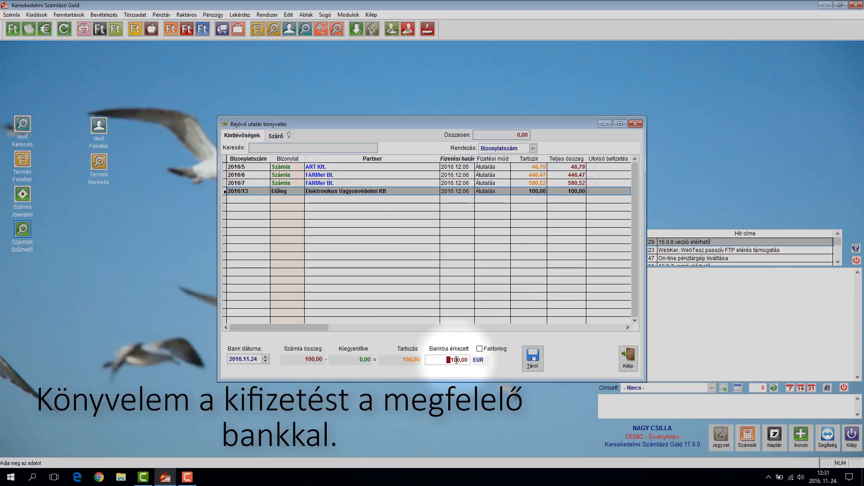
{"action": "left_click", "coordinate": [533, 360]}
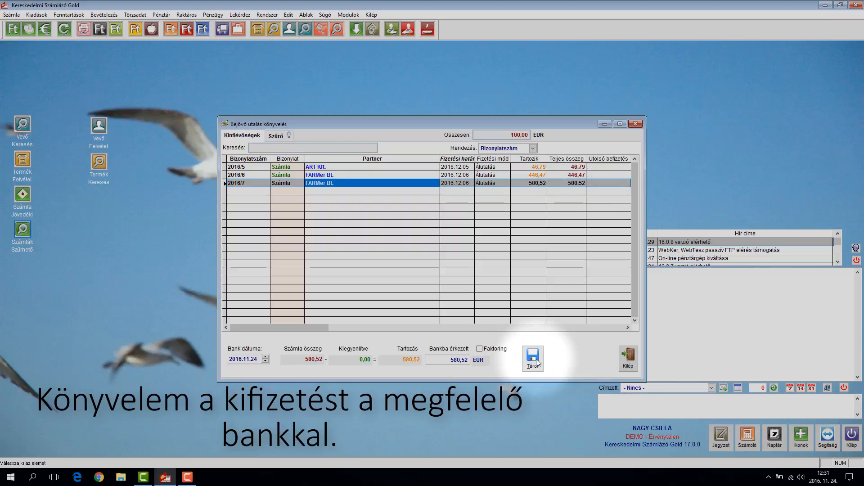
{"action": "left_click", "coordinate": [627, 358]}
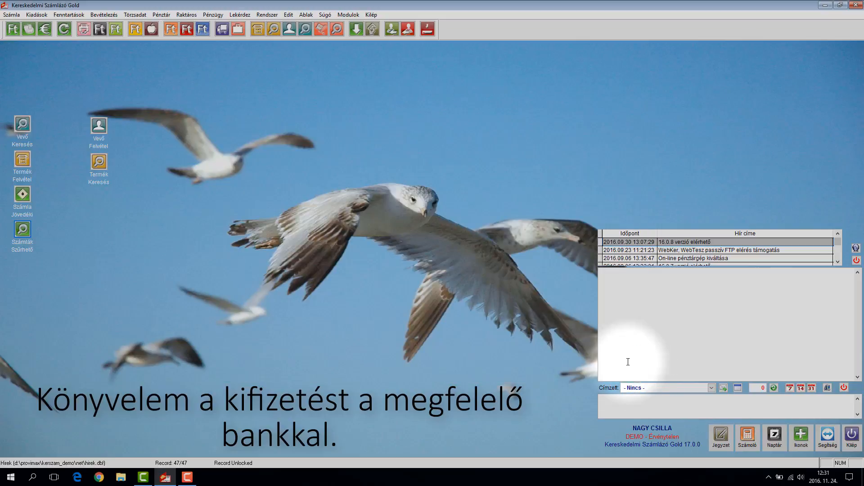
Start a domestic foreign-currency invoice for Elektronikus Vagyonvédelmi Kft and apply its paid 100 EUR advance invoice from 2016
{"action": "left_click", "coordinate": [12, 15]}
{"action": "mouse_move", "coordinate": [23, 41]}
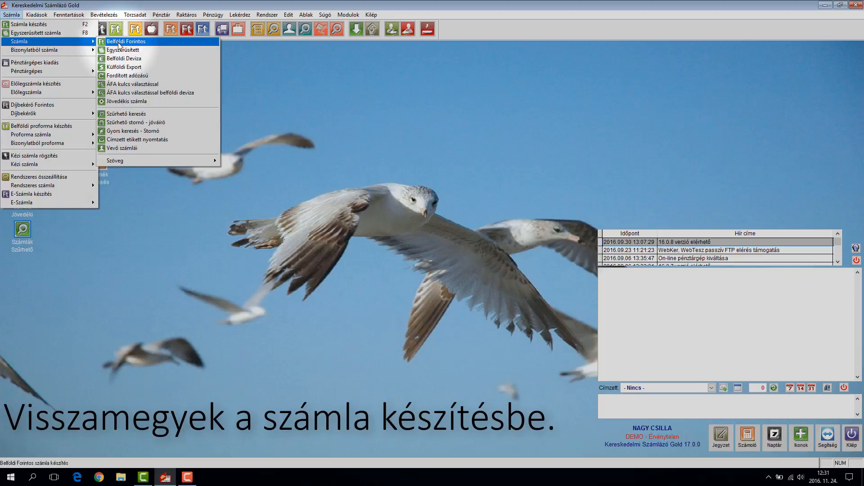
{"action": "left_click", "coordinate": [115, 59]}
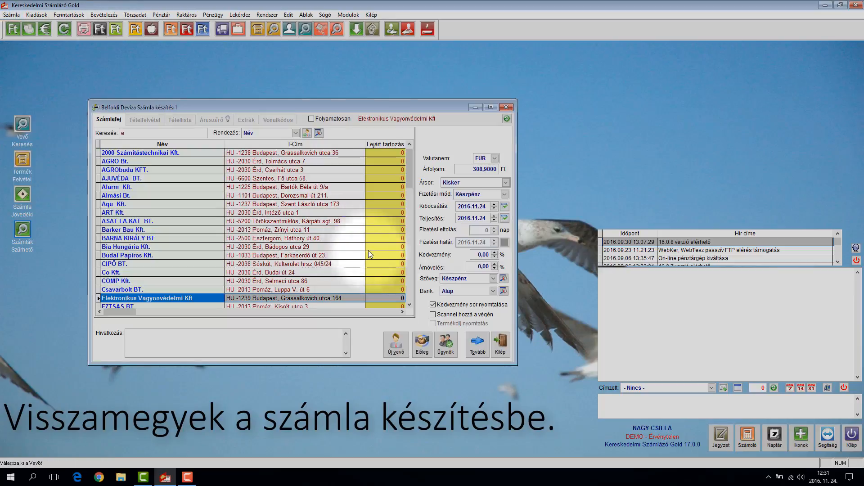
{"action": "left_click", "coordinate": [477, 344]}
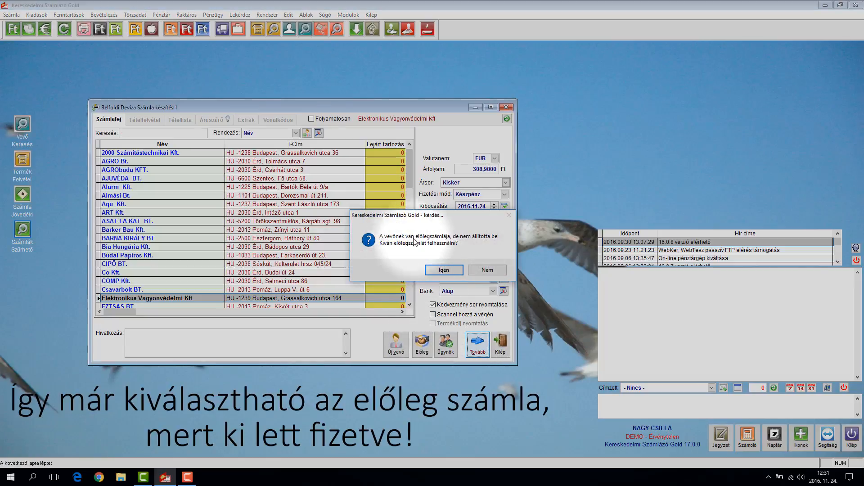
{"action": "left_click", "coordinate": [444, 270]}
{"action": "left_click", "coordinate": [459, 165]}
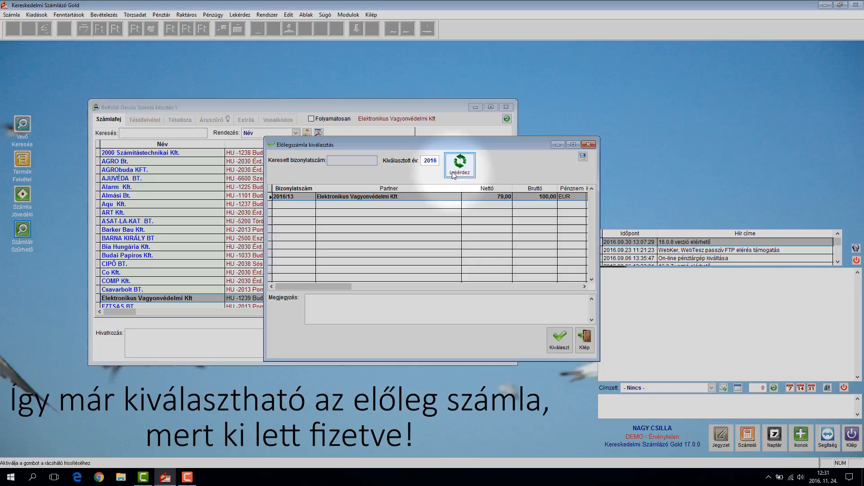
{"action": "left_click", "coordinate": [381, 196]}
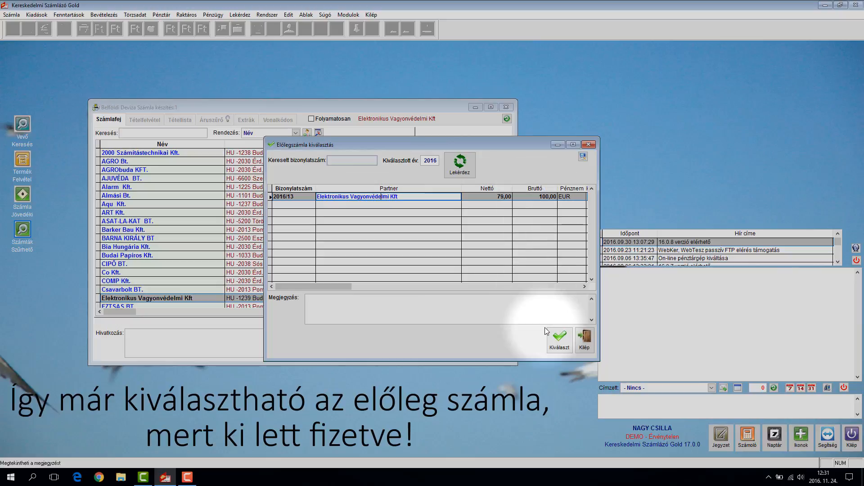
{"action": "left_click", "coordinate": [559, 340]}
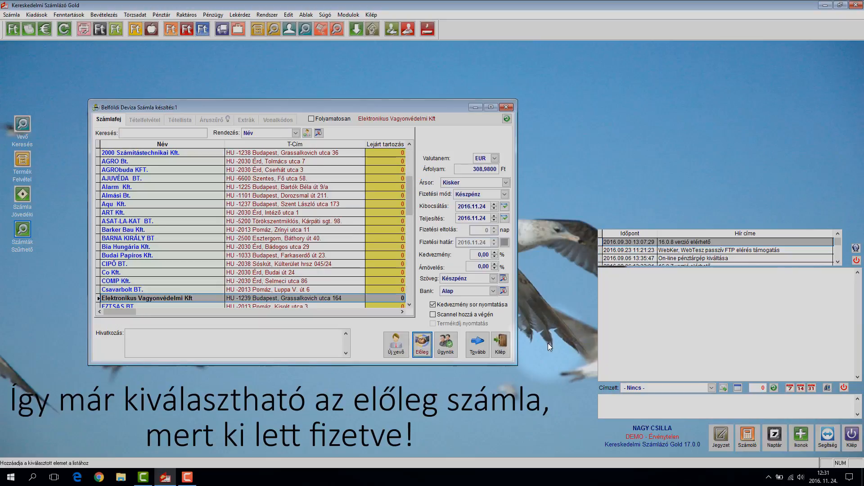
Add one each of AEG Favorit 54861M mosogatógép, Electrolux ZCE-2200 porszívó and HP XB511EA notebook to the invoice and preview it
{"action": "left_click", "coordinate": [476, 346]}
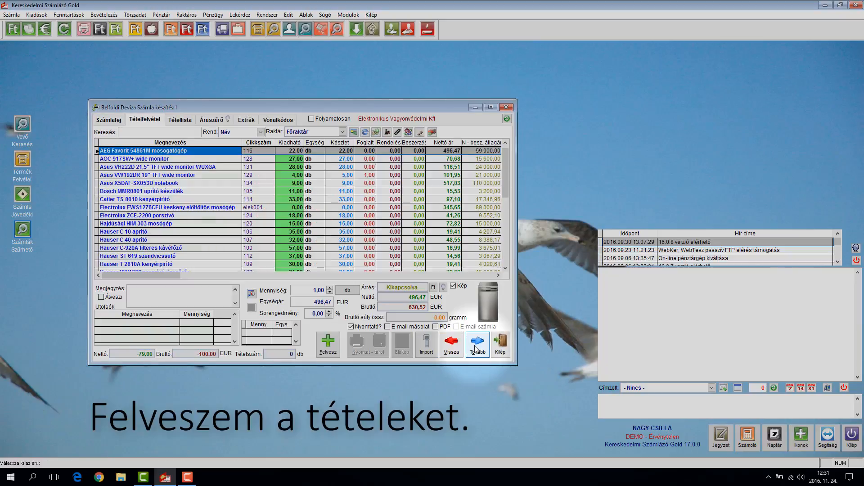
{"action": "left_click", "coordinate": [327, 344]}
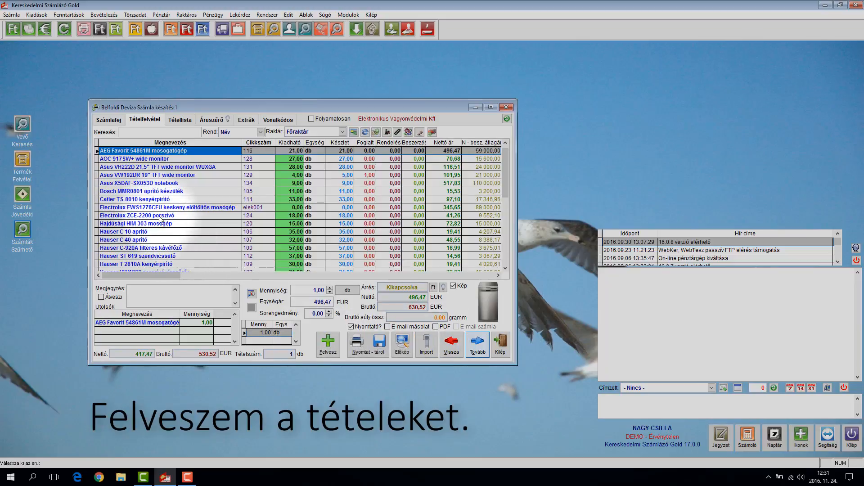
{"action": "left_click", "coordinate": [148, 216]}
{"action": "left_click", "coordinate": [327, 345]}
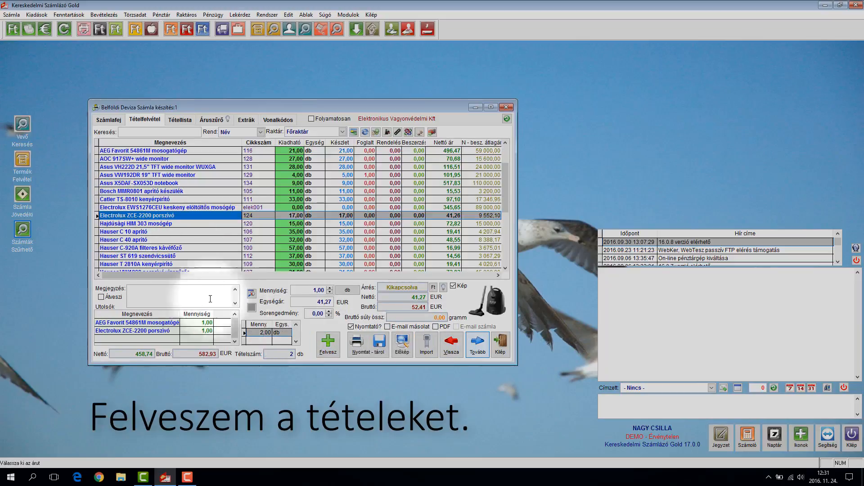
{"action": "scroll", "coordinate": [168, 255], "scroll_direction": "down", "scroll_amount": 2}
{"action": "left_click", "coordinate": [148, 239]}
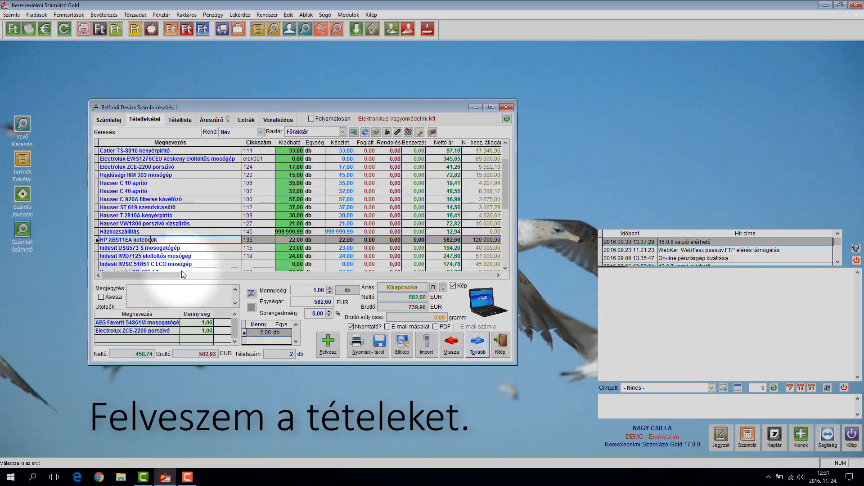
{"action": "left_click", "coordinate": [327, 344]}
{"action": "left_click", "coordinate": [402, 345]}
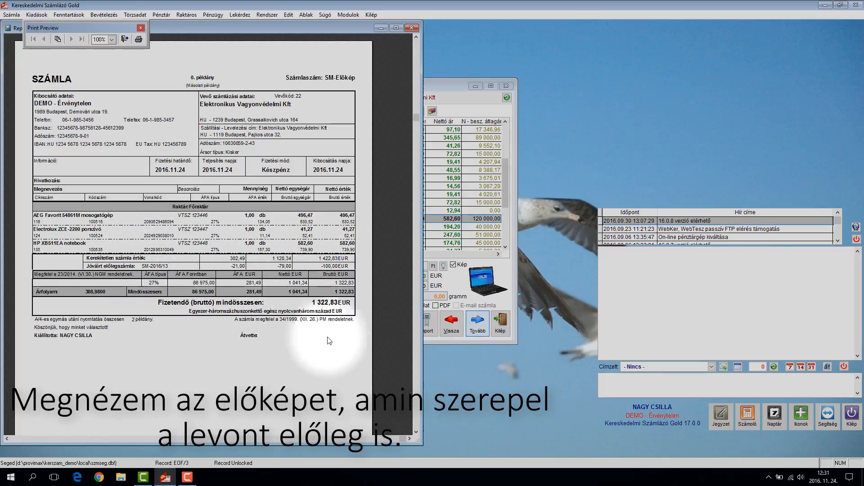
Close the preview, request an e-mail copy, and issue and store the invoice while cancelling the paper printouts
{"action": "left_click", "coordinate": [124, 39]}
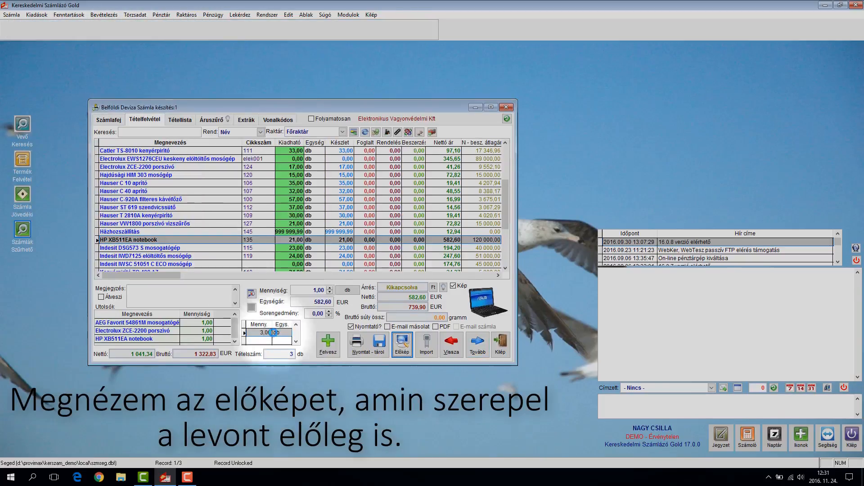
{"action": "left_click", "coordinate": [365, 348]}
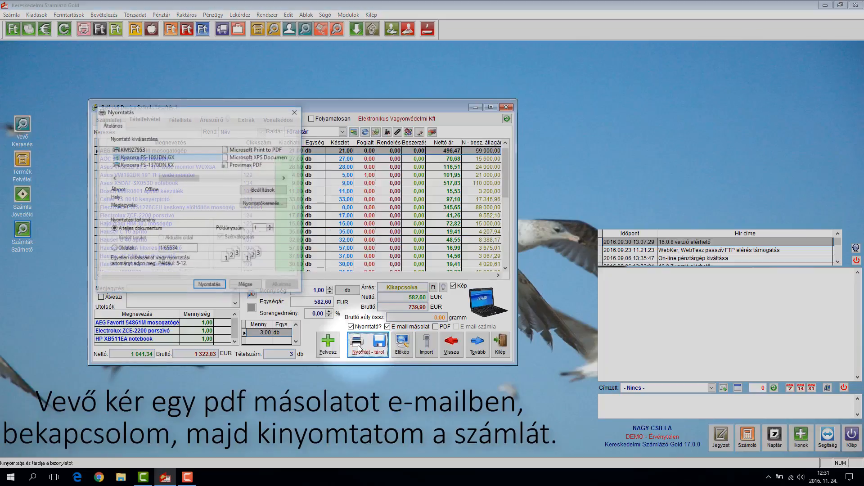
{"action": "left_click", "coordinate": [246, 286]}
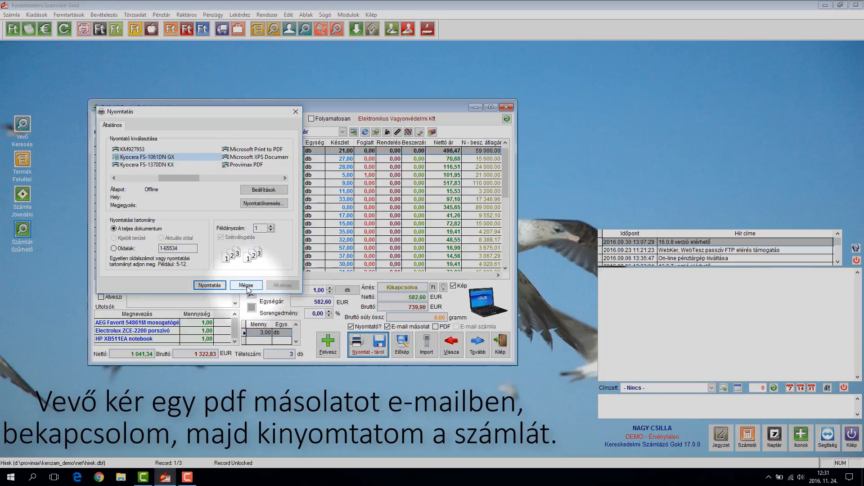
{"action": "left_click", "coordinate": [246, 286]}
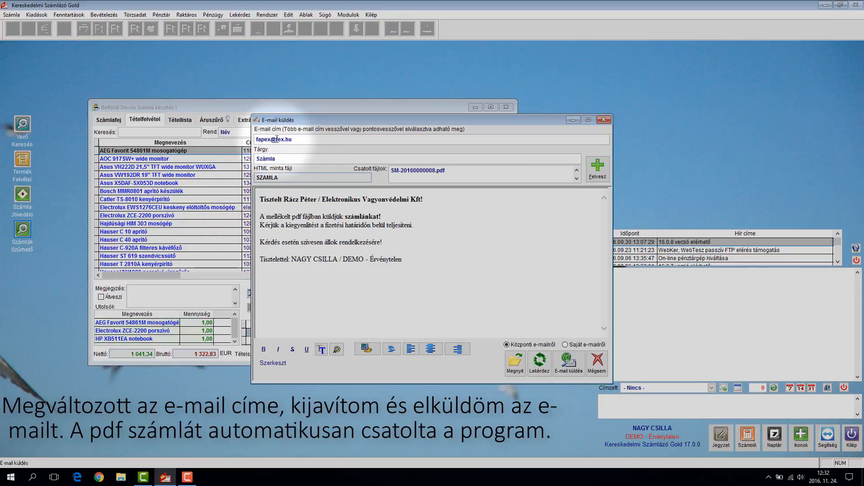
Replace the recipient's e-mail address with the customer's new one, send the PDF invoice, and overwrite the stored address
{"action": "double_click", "coordinate": [279, 139]}
{"action": "key", "text": "BackSpace"}
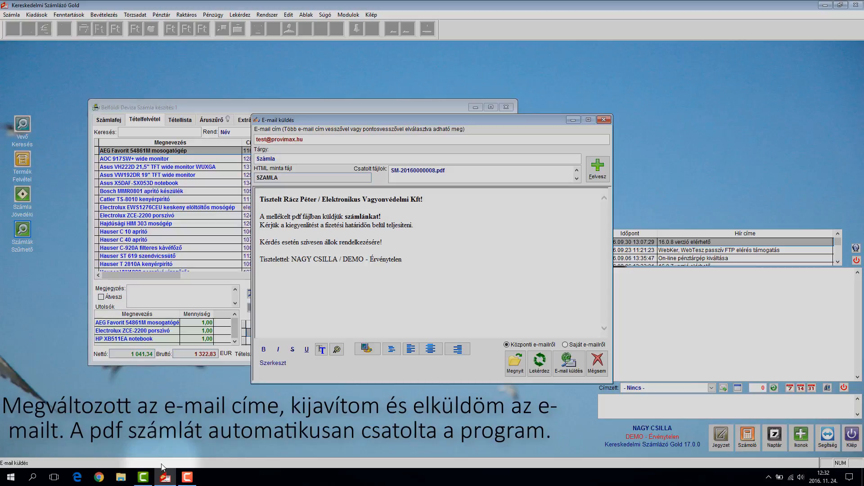
{"action": "left_click", "coordinate": [565, 364]}
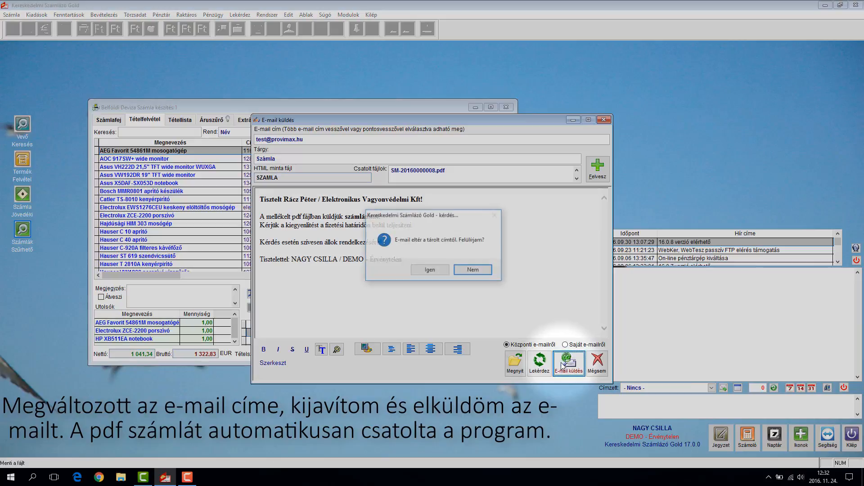
{"action": "left_click", "coordinate": [427, 267]}
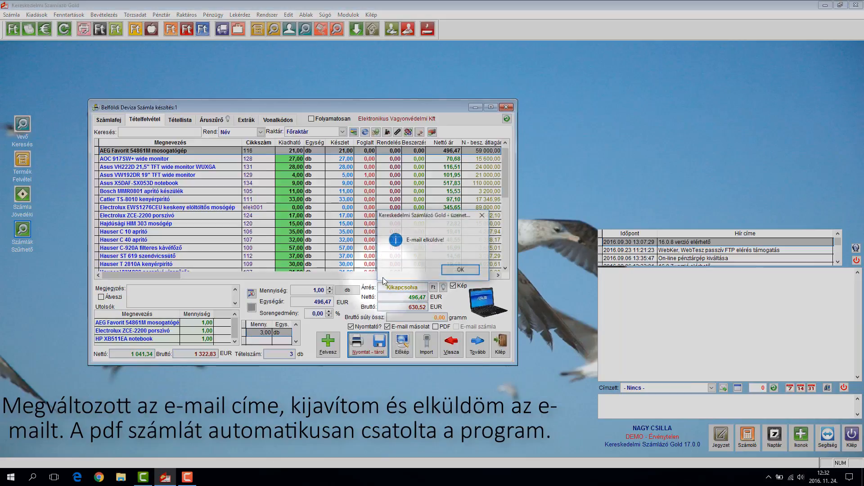
{"action": "left_click", "coordinate": [460, 270]}
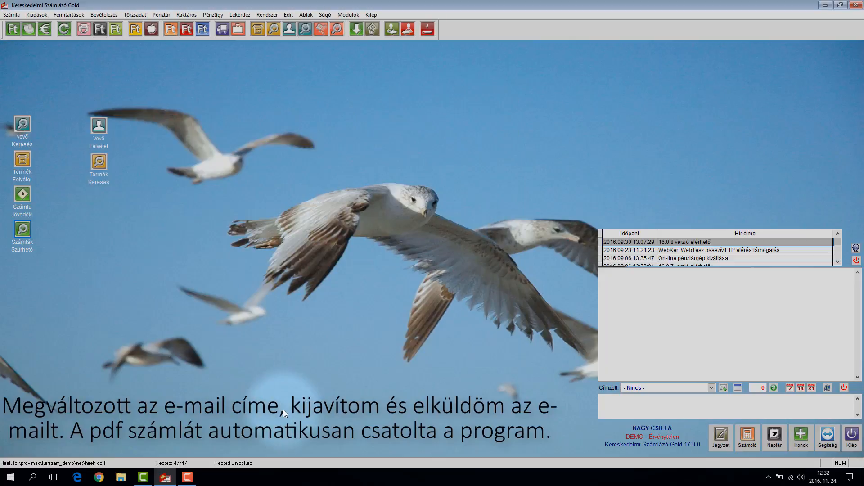